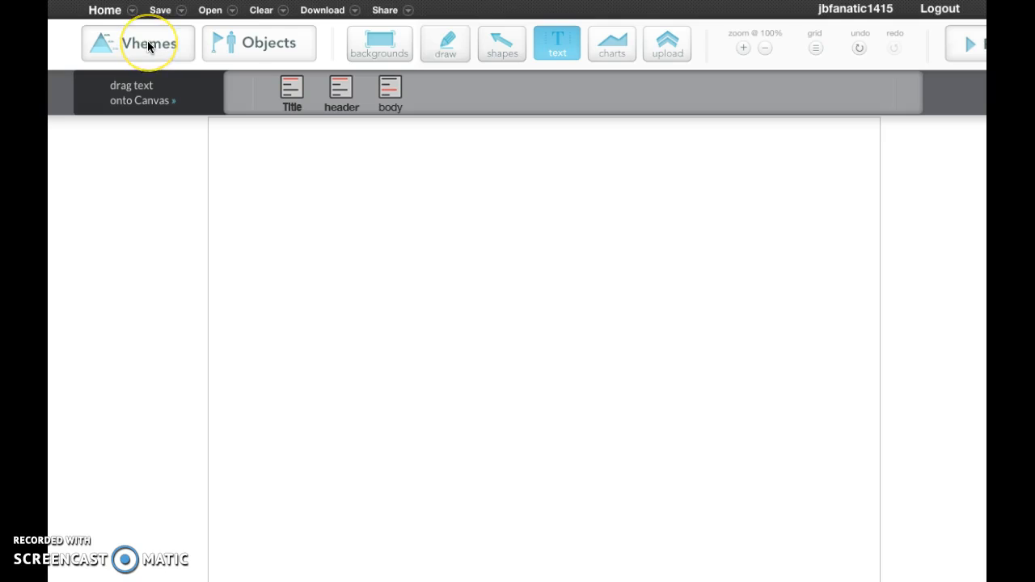
# Preview the mobile phone flowchart theme among the available themes, and close the preview.
pyautogui.click(149, 45)
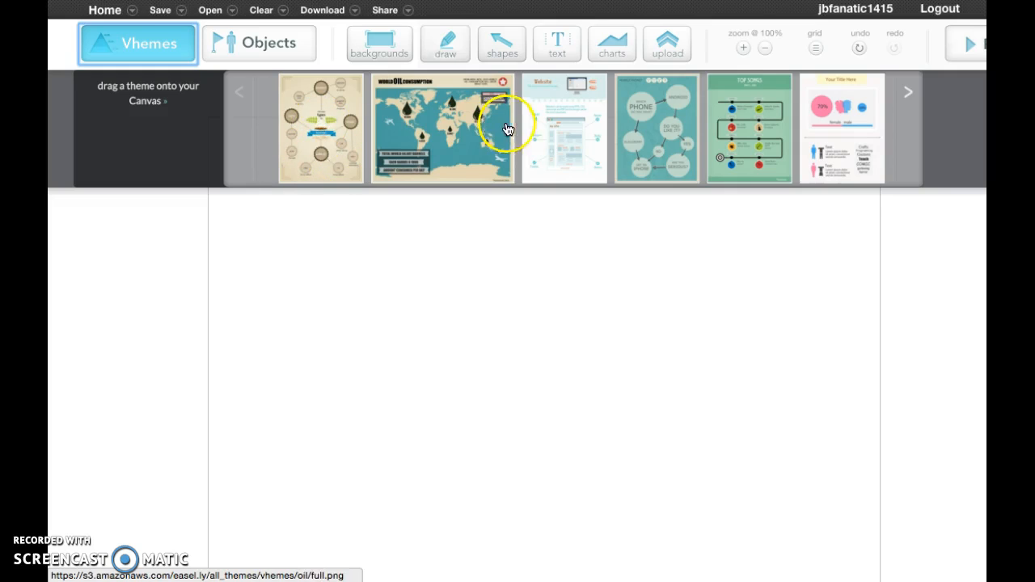
pyautogui.click(668, 133)
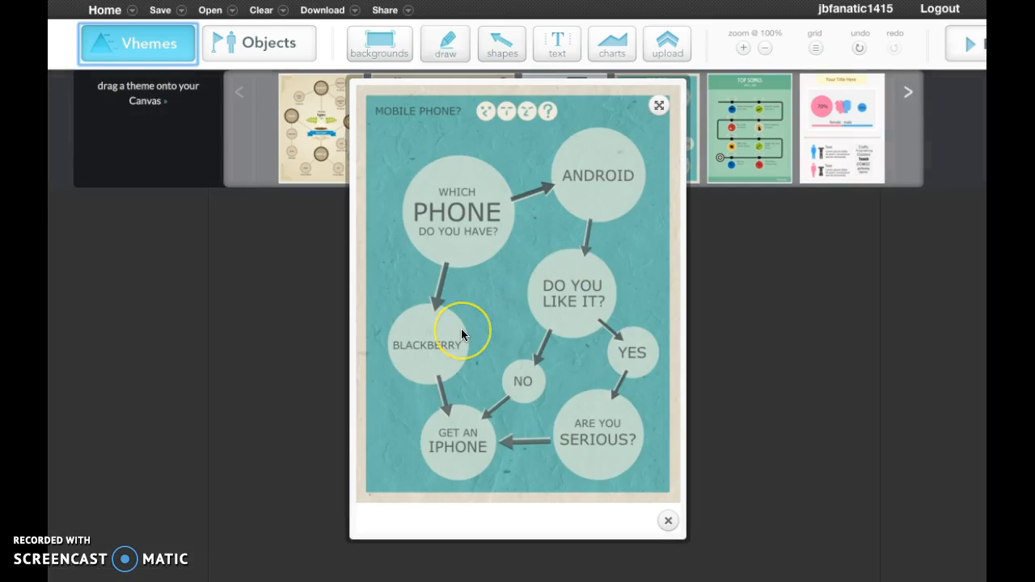
pyautogui.click(669, 524)
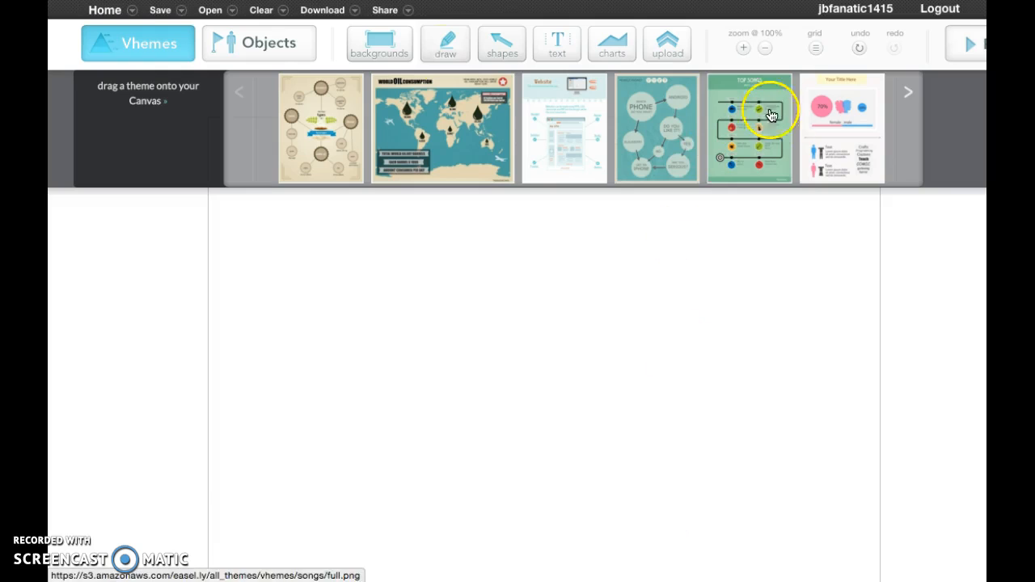
# Apply the plain light gray background to the blank canvas.
pyautogui.click(374, 46)
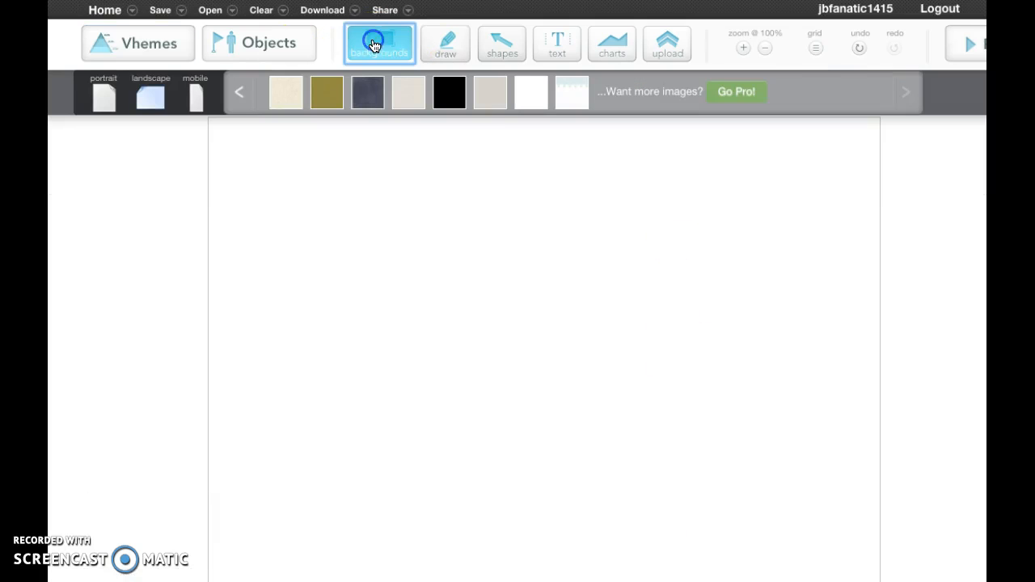
pyautogui.click(496, 86)
pyautogui.moveTo(493, 86); pyautogui.dragTo(541, 257)
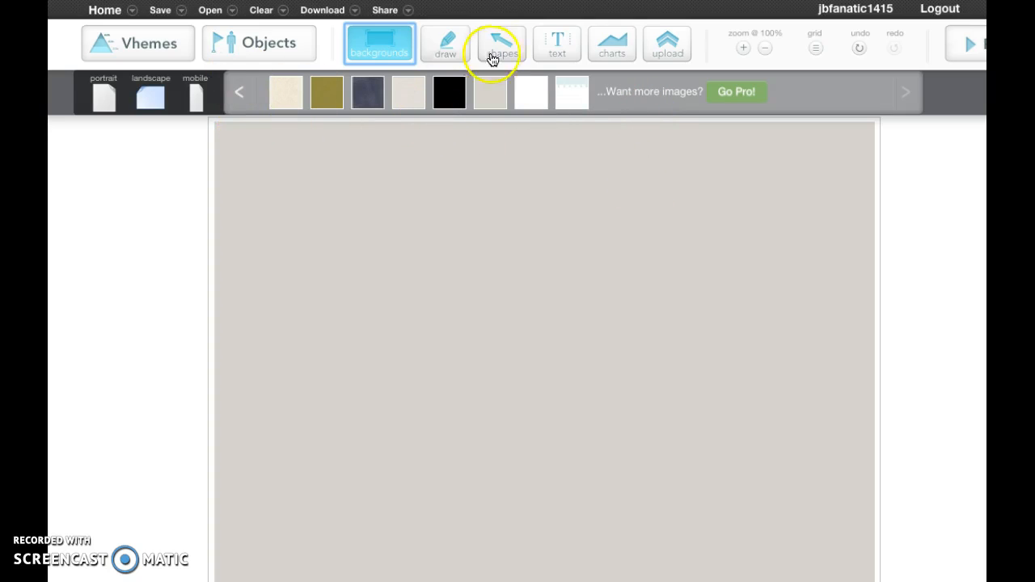
# Add a title text block near the canvas's upper left corner and clear its placeholder text.
pyautogui.click(558, 48)
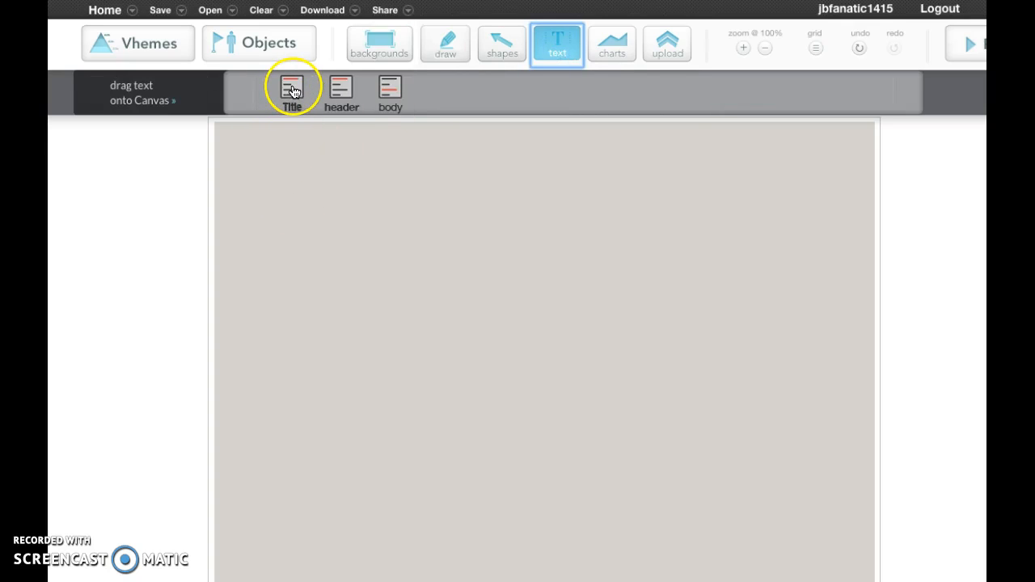
pyautogui.moveTo(292, 91); pyautogui.dragTo(361, 142)
pyautogui.click(475, 143)
pyautogui.doubleClick(475, 143)
pyautogui.click(478, 142)
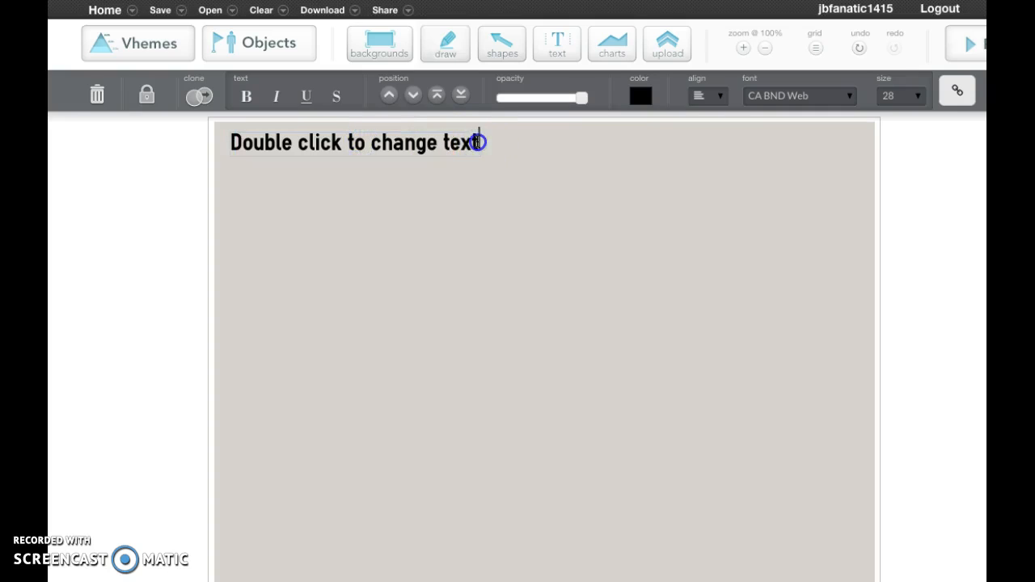
pyautogui.press('BackSpace')
pyautogui.press('BackSpace')
pyautogui.press('BackSpace')
pyautogui.press('BackSpace')
pyautogui.press('BackSpace')
pyautogui.press('BackSpace')
pyautogui.press('BackSpace')
pyautogui.press('BackSpace')
pyautogui.press('BackSpace')
pyautogui.press('BackSpace')
pyautogui.press('BackSpace')
pyautogui.press('BackSpace')
pyautogui.press('BackSpace')
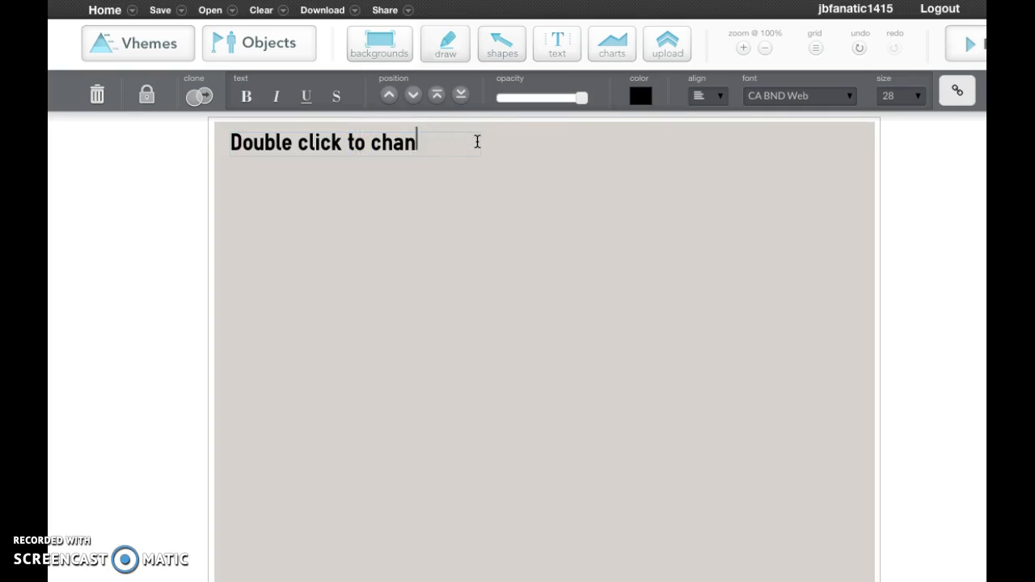
pyautogui.press('BackSpace')
pyautogui.press('BackSpace')
pyautogui.press('BackSpace')
pyautogui.press('BackSpace')
pyautogui.press('BackSpace')
pyautogui.press('BackSpace')
pyautogui.press('BackSpace')
pyautogui.press('BackSpace')
pyautogui.press('BackSpace')
pyautogui.press('BackSpace')
pyautogui.press('BackSpace')
pyautogui.press('BackSpace')
pyautogui.press('BackSpace')
pyautogui.press('BackSpace')
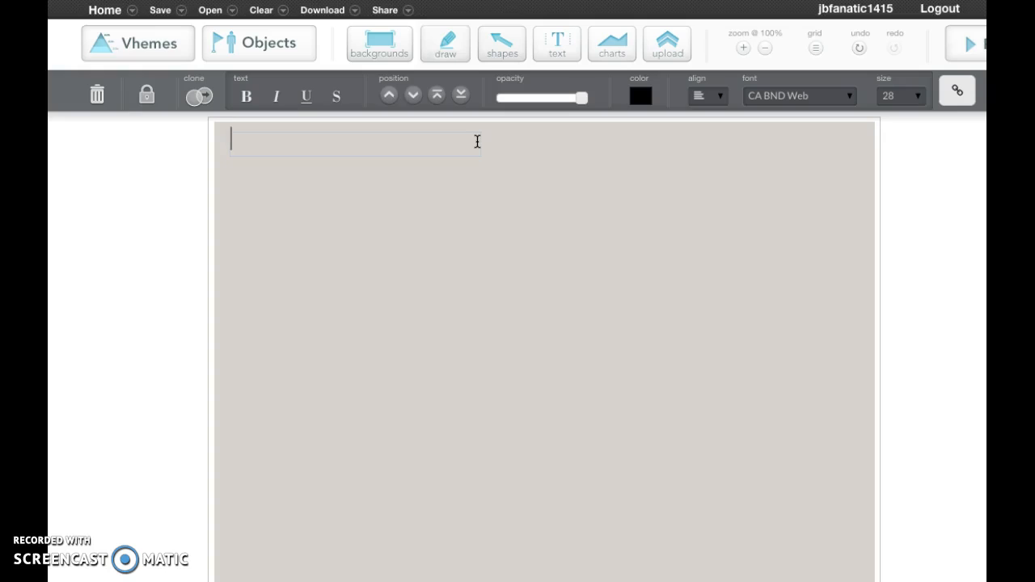
# Enter "Character Traits for August Pullman" as the title text.
pyautogui.write('Chara')
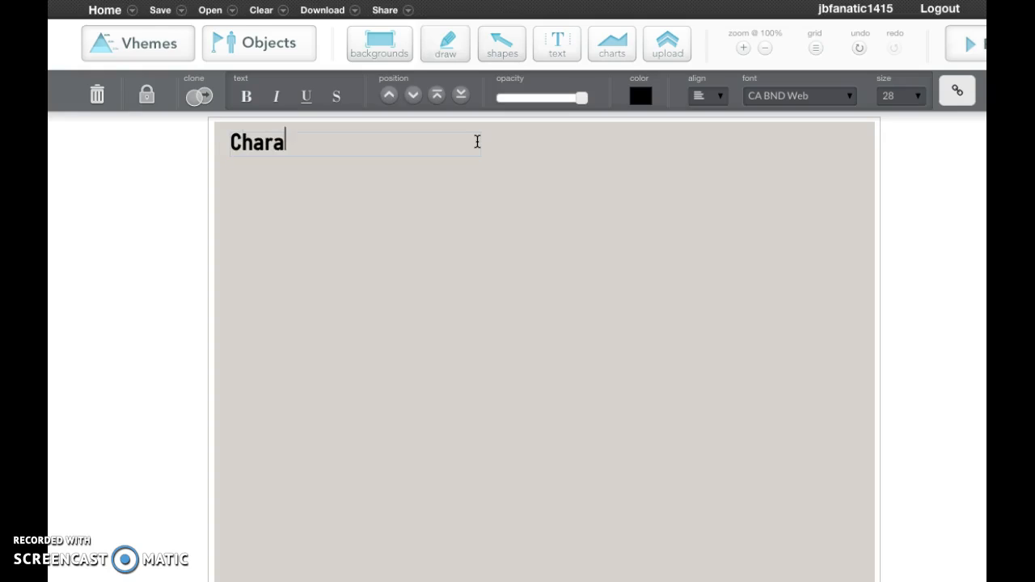
pyautogui.write('cter Traits for August P')
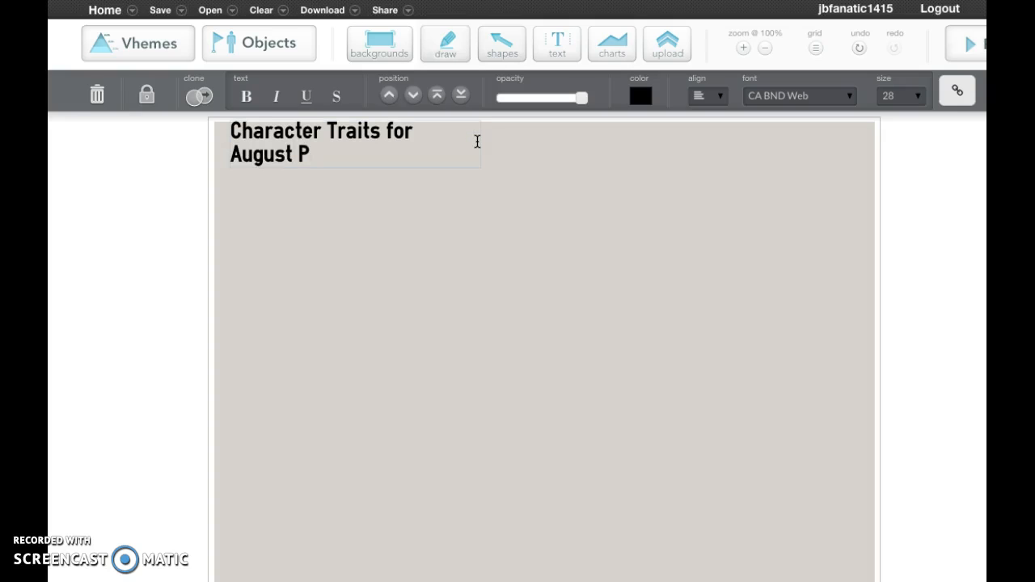
pyautogui.write('ullman')
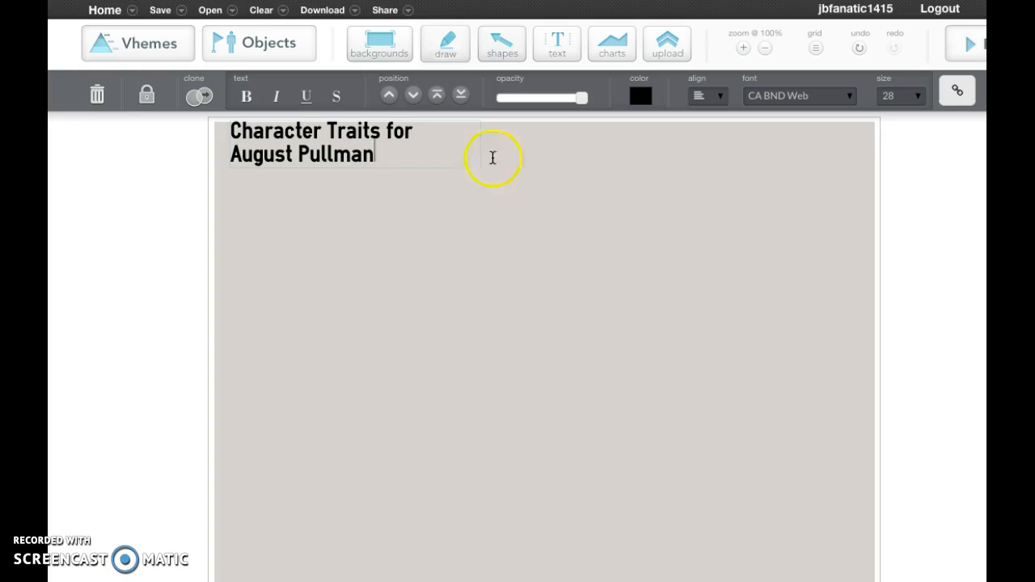
pyautogui.click(429, 185)
# Move the title slightly down from the canvas's upper edge and center-align its text.
pyautogui.click(367, 157)
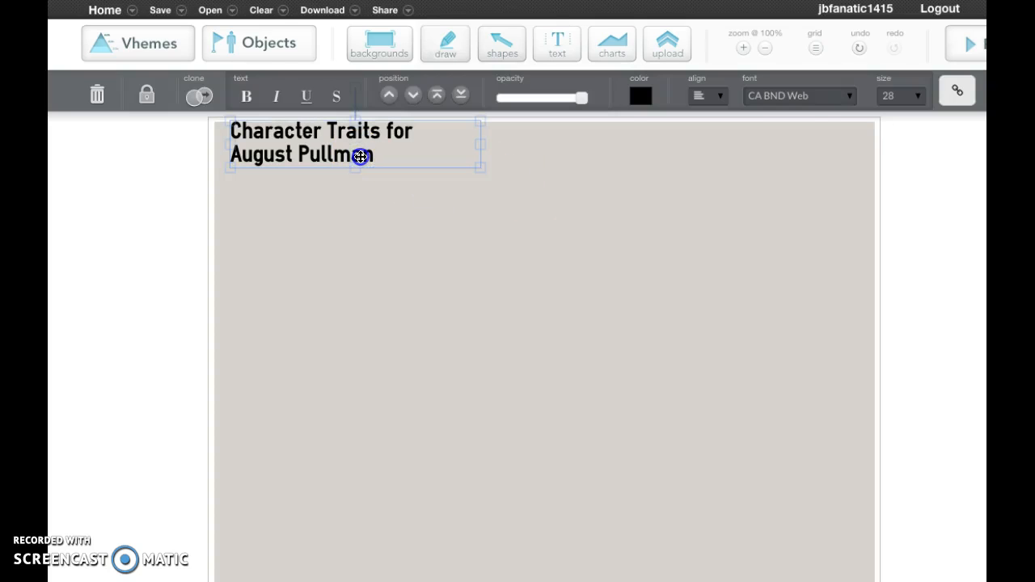
pyautogui.moveTo(358, 157); pyautogui.dragTo(361, 174)
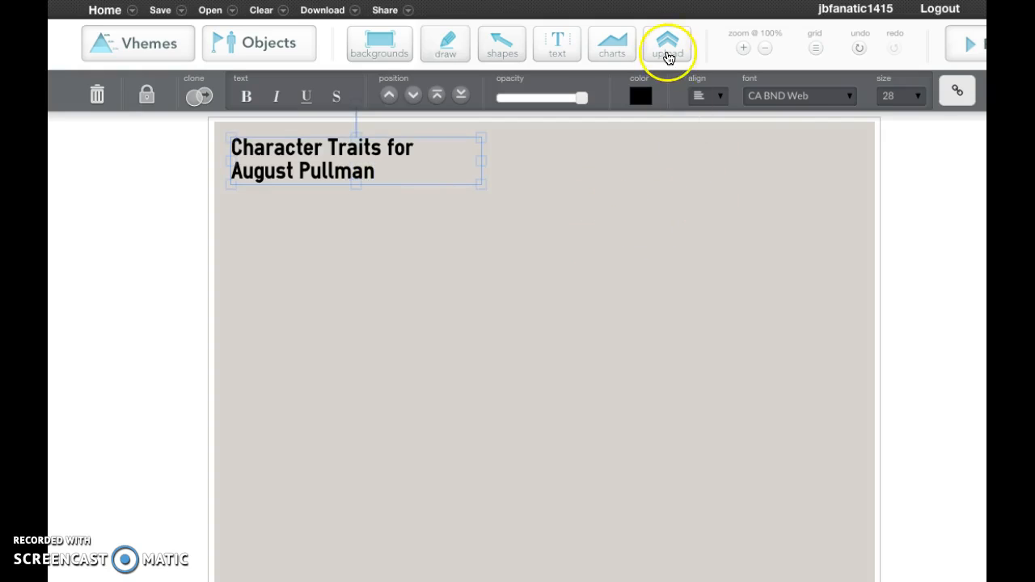
pyautogui.click(720, 101)
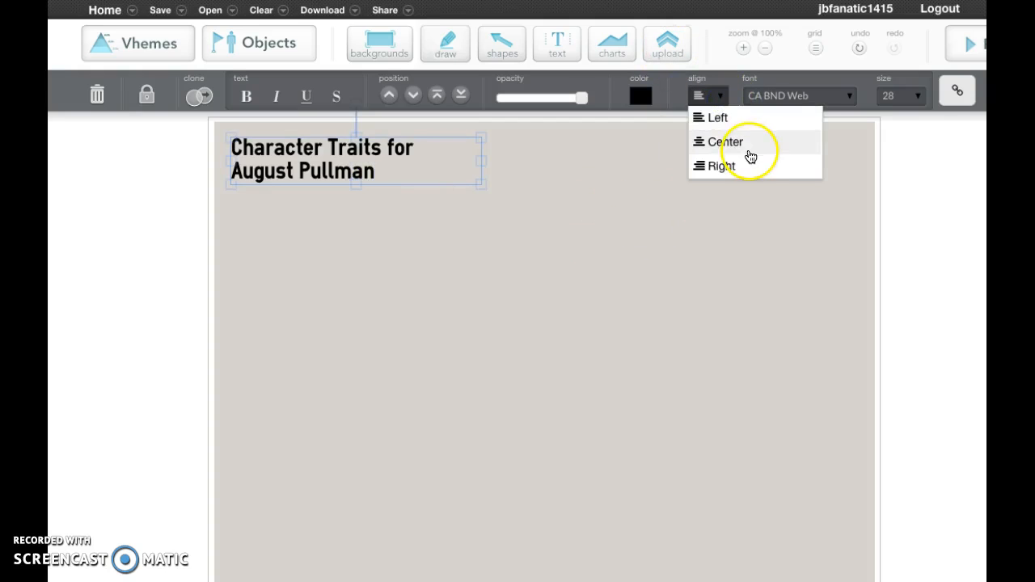
pyautogui.click(744, 150)
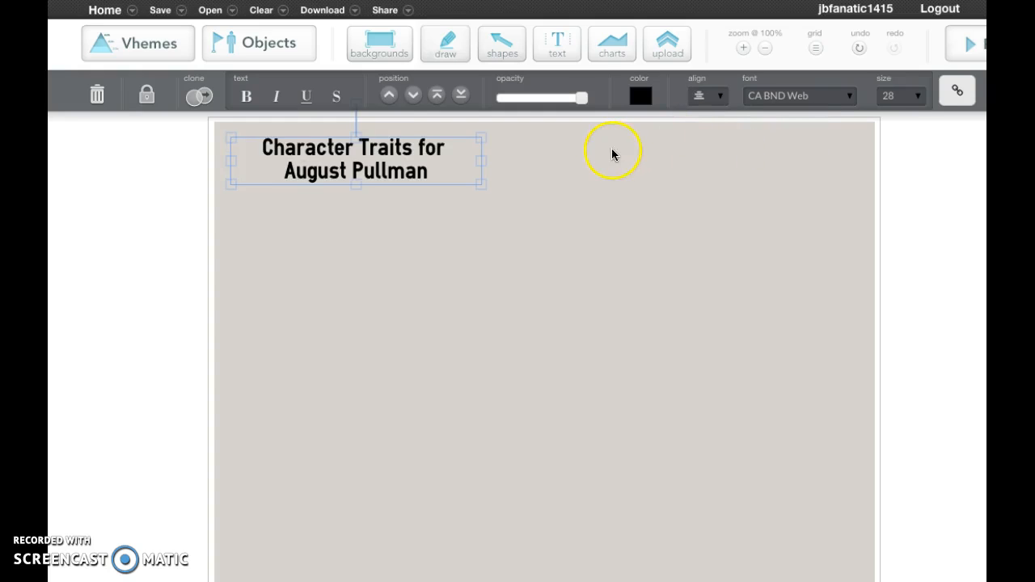
# Set the title's font size to 36 and widen its text box.
pyautogui.click(926, 104)
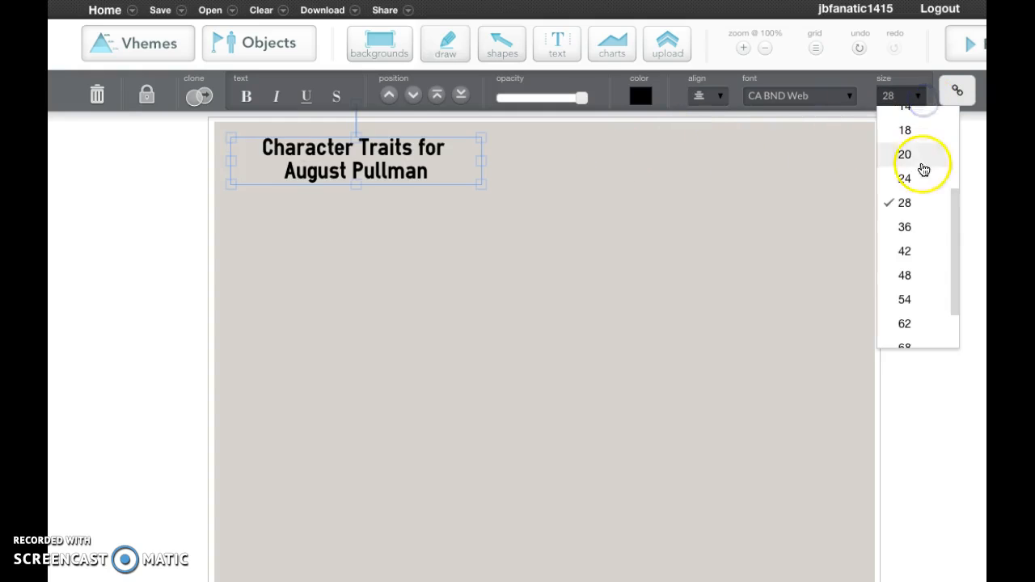
pyautogui.click(904, 226)
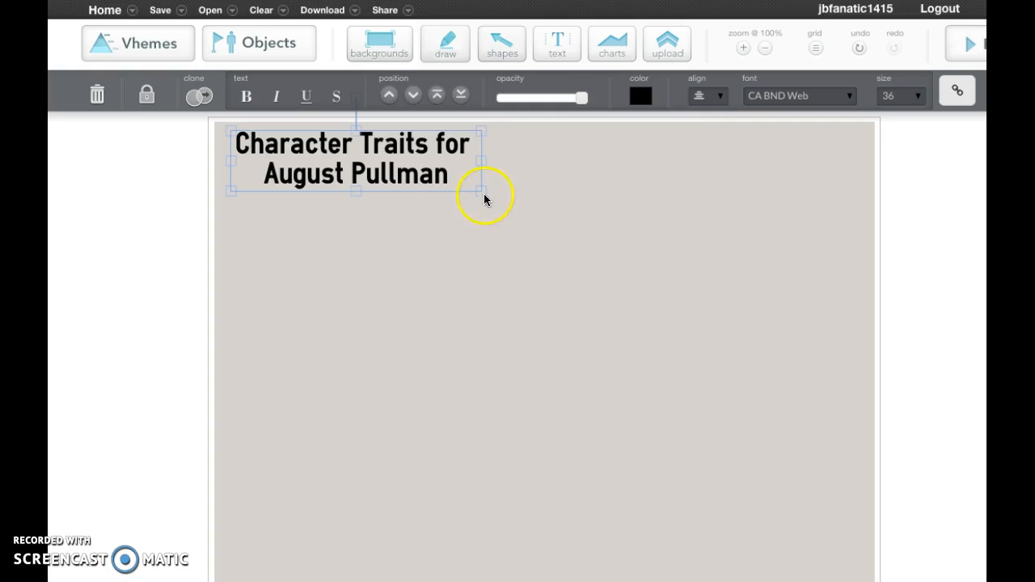
pyautogui.moveTo(481, 191); pyautogui.dragTo(536, 162)
pyautogui.click(404, 229)
pyautogui.click(385, 186)
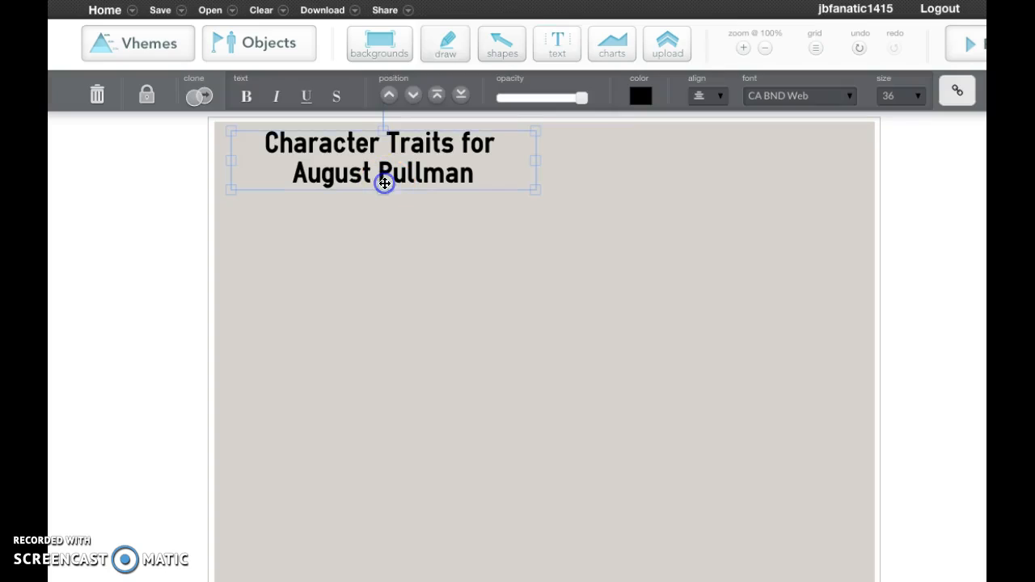
pyautogui.click(505, 270)
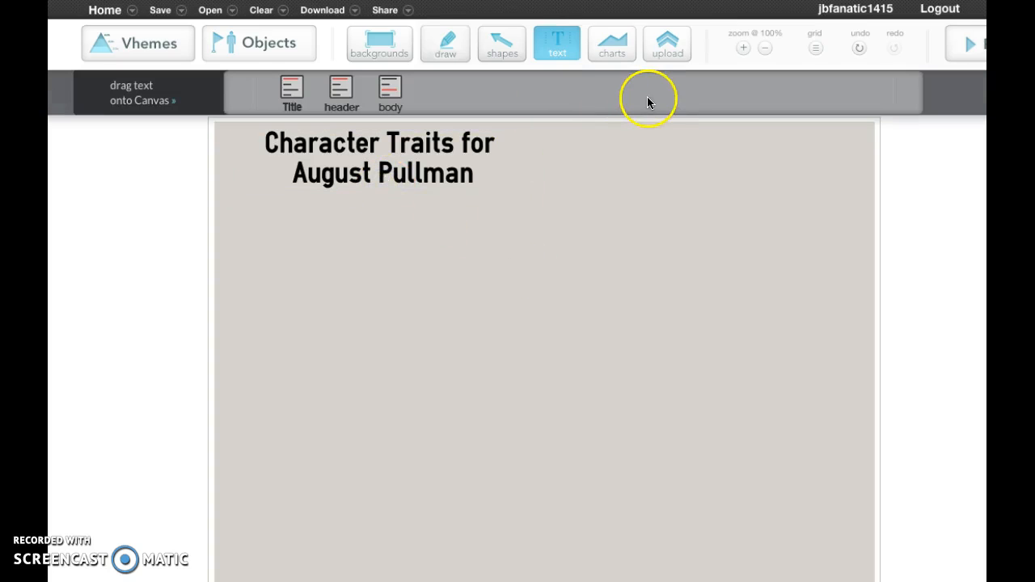
# Upload the image "wonder august pullman.jpg", finding it by searching the computer for "wonder august pullman".
pyautogui.click(664, 47)
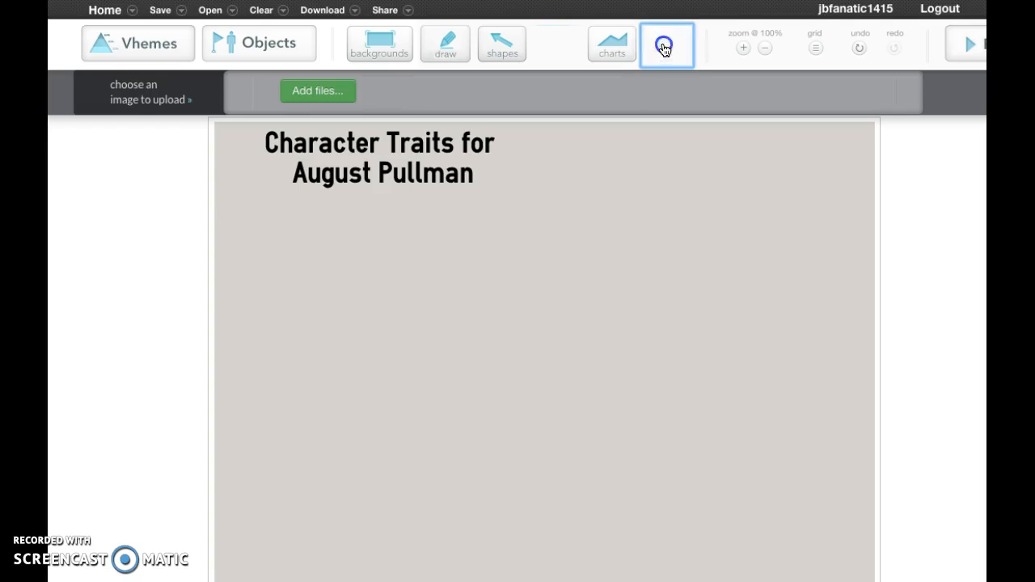
pyautogui.click(311, 92)
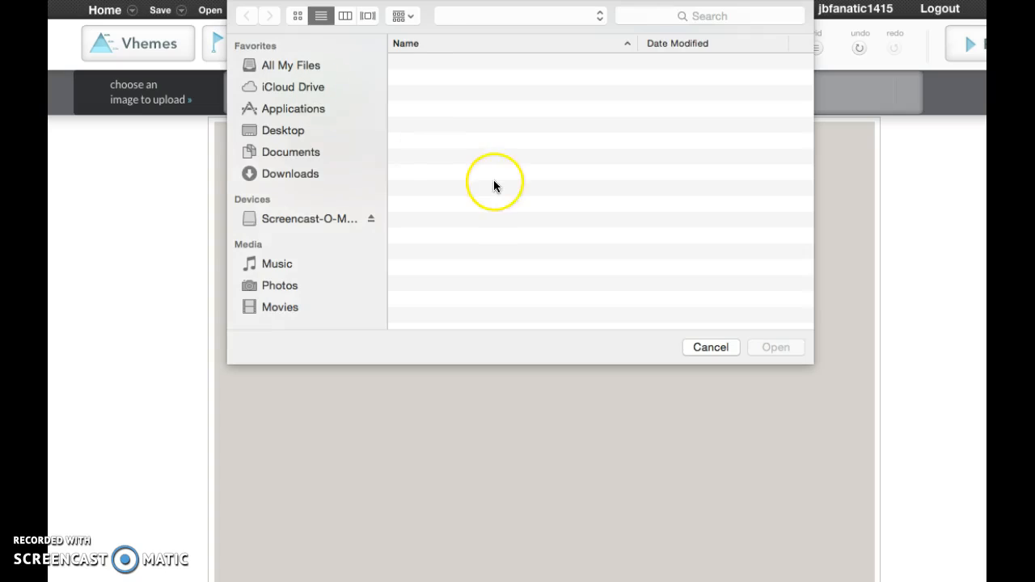
pyautogui.click(697, 12)
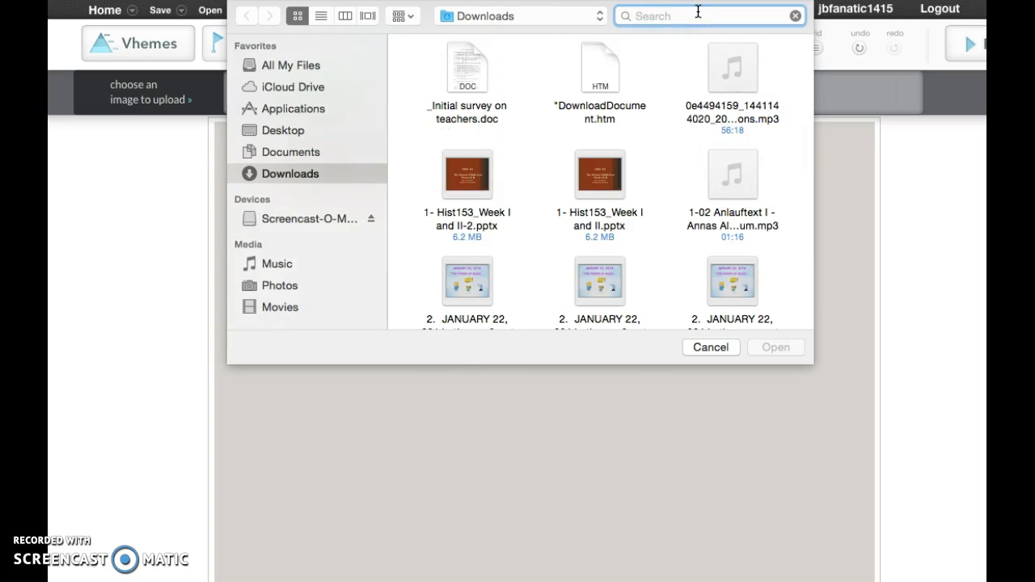
pyautogui.write('wonder')
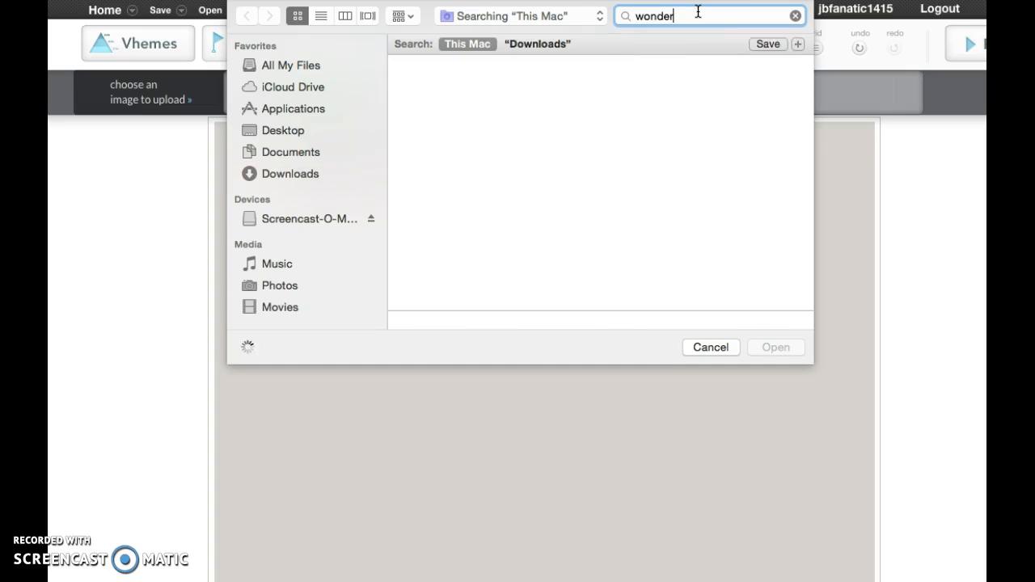
pyautogui.write(' augs')
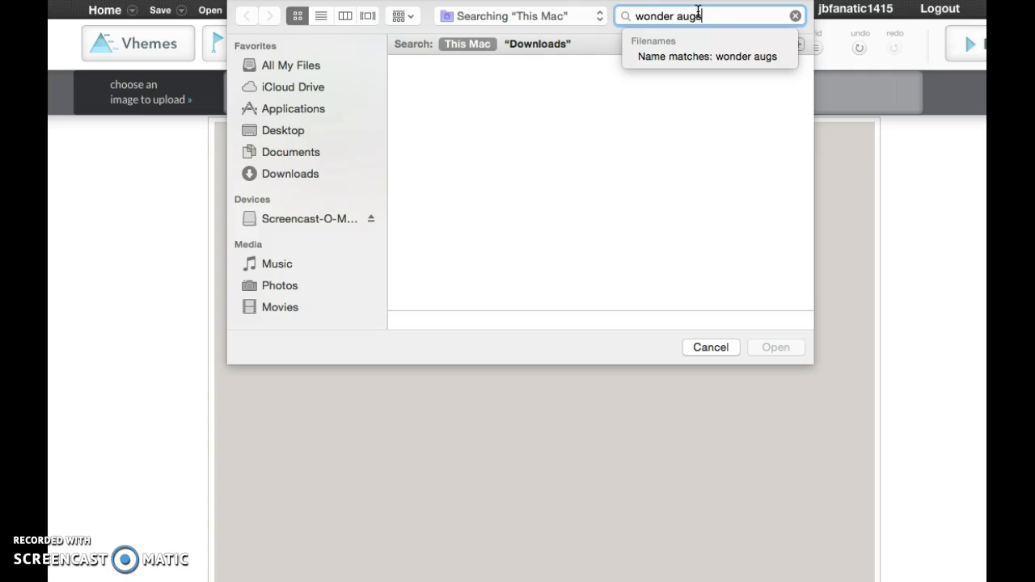
pyautogui.write('ut ust')
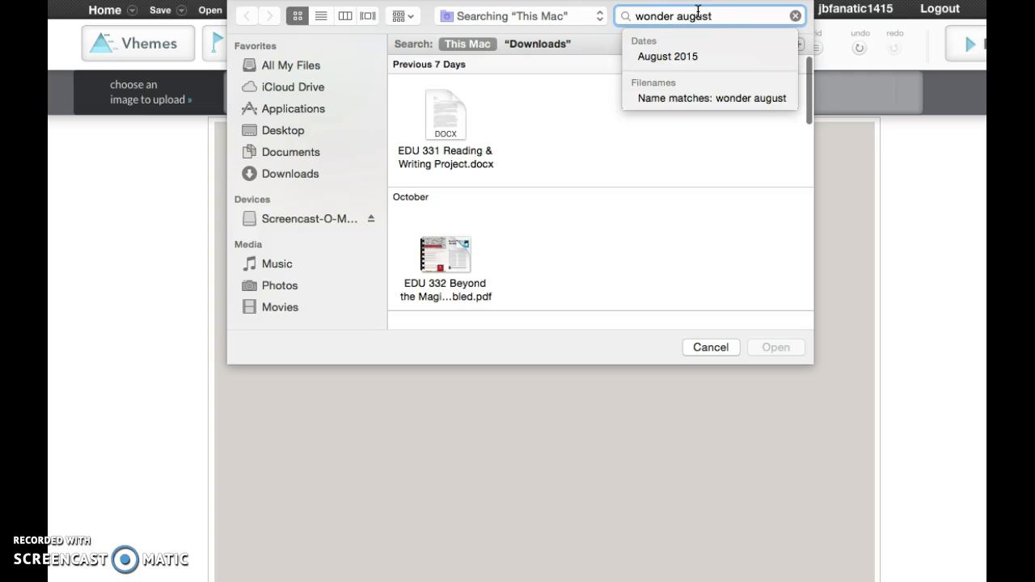
pyautogui.write(' pull')
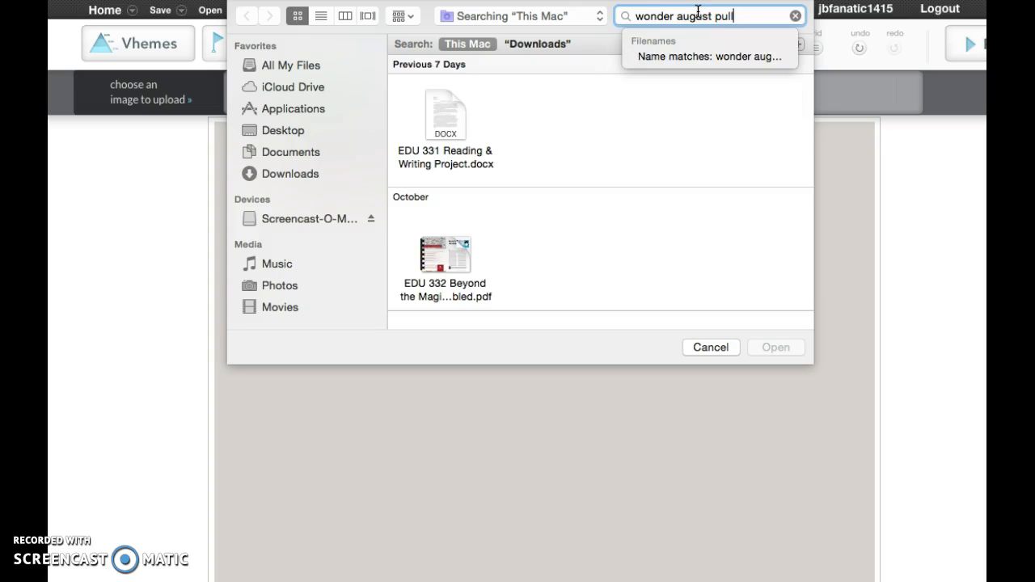
pyautogui.write('man')
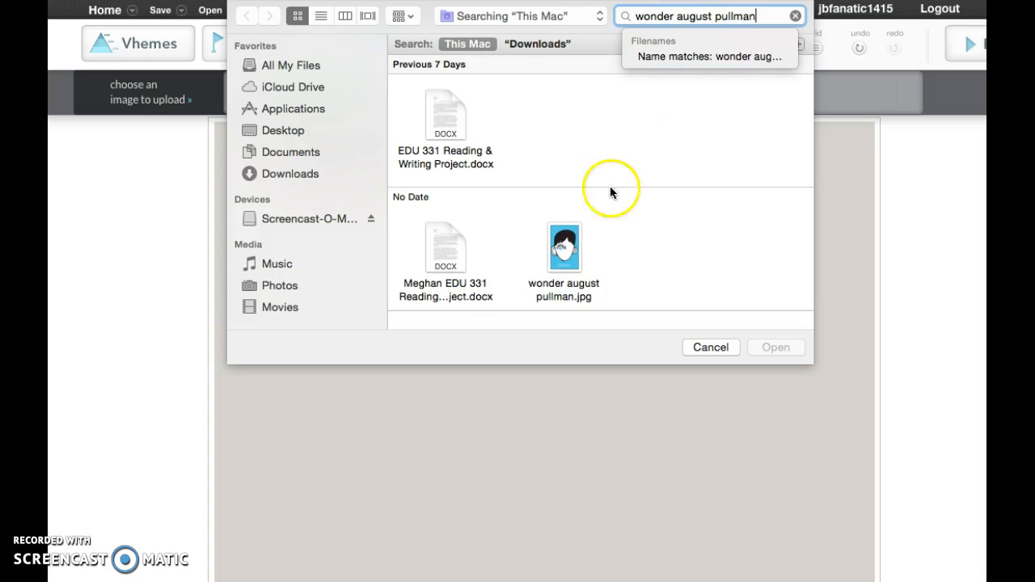
pyautogui.click(566, 254)
pyautogui.click(768, 347)
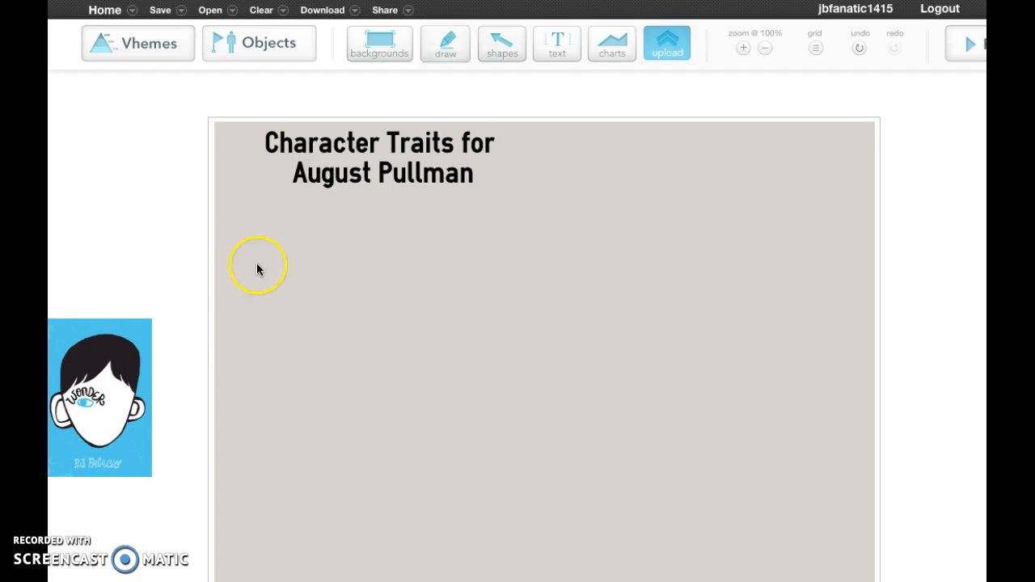
# Place the uploaded book cover on the right side of the canvas and enlarge it.
pyautogui.click(121, 349)
pyautogui.moveTo(123, 347); pyautogui.dragTo(766, 381)
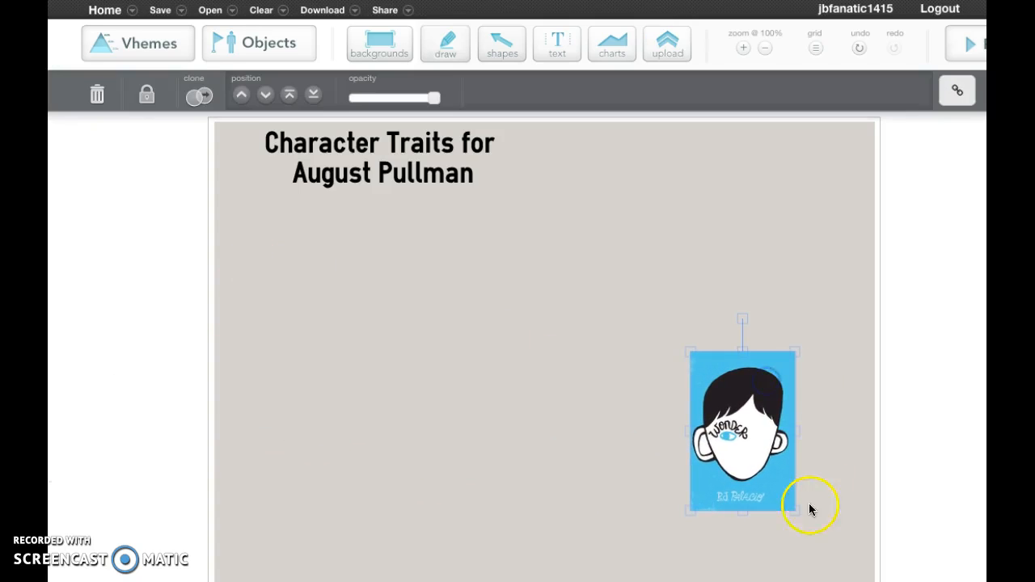
pyautogui.moveTo(797, 509); pyautogui.dragTo(870, 545)
pyautogui.moveTo(759, 472); pyautogui.dragTo(707, 368)
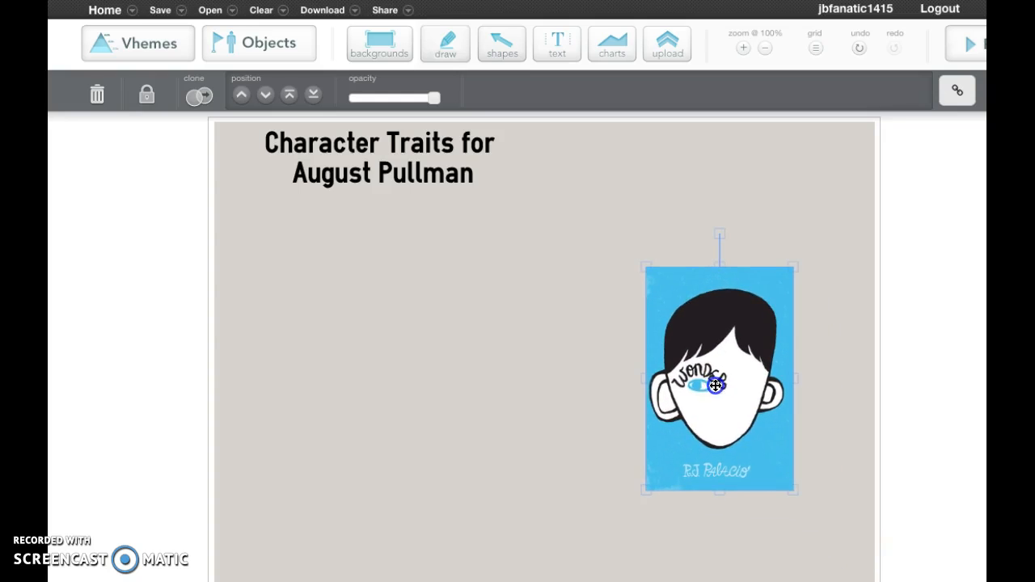
pyautogui.moveTo(792, 488); pyautogui.dragTo(878, 526)
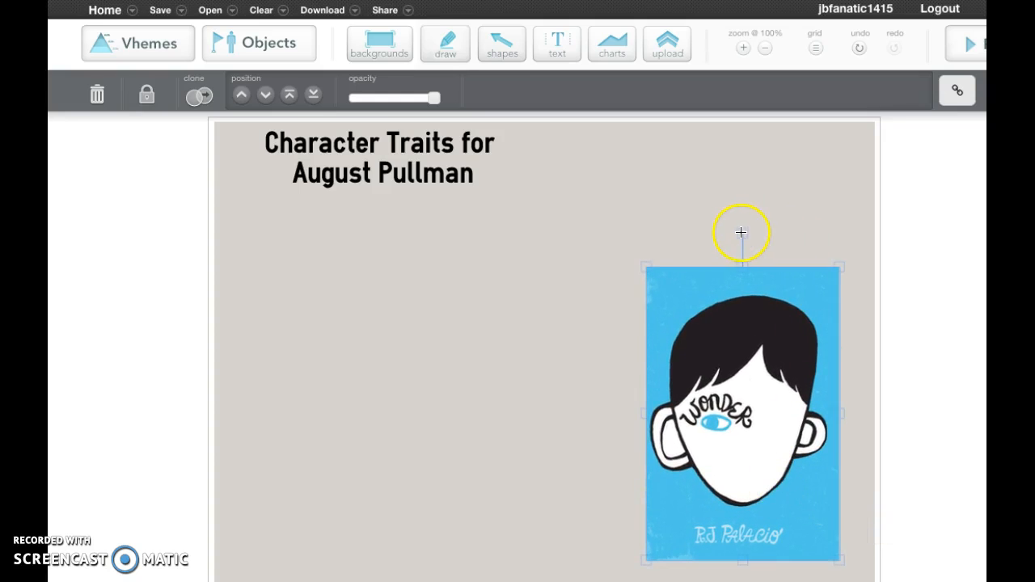
# Tilt the book cover slightly counterclockwise and adjust its position within the canvas's right side.
pyautogui.moveTo(743, 234); pyautogui.dragTo(694, 251)
pyautogui.moveTo(765, 235); pyautogui.dragTo(707, 265)
pyautogui.moveTo(748, 419); pyautogui.dragTo(746, 408)
pyautogui.click(664, 257)
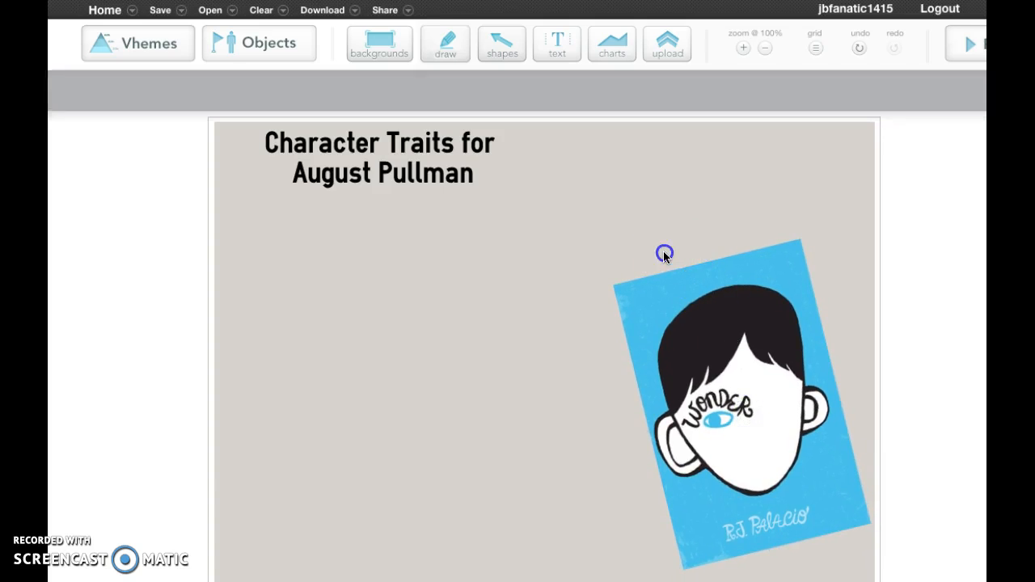
# Add a header text block above the book cover, to the right of the title.
pyautogui.click(557, 46)
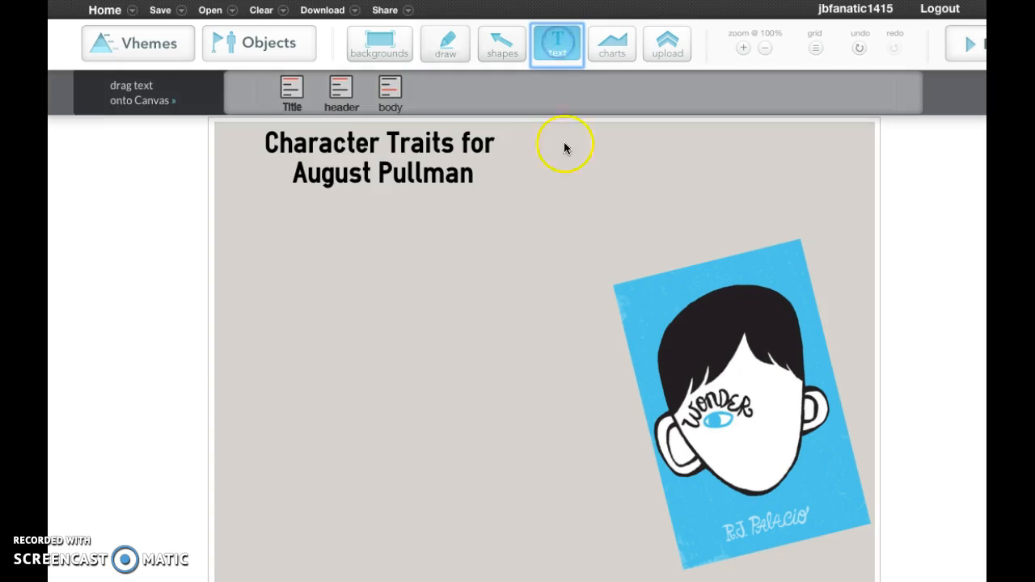
pyautogui.moveTo(335, 95); pyautogui.dragTo(680, 211)
pyautogui.click(665, 185)
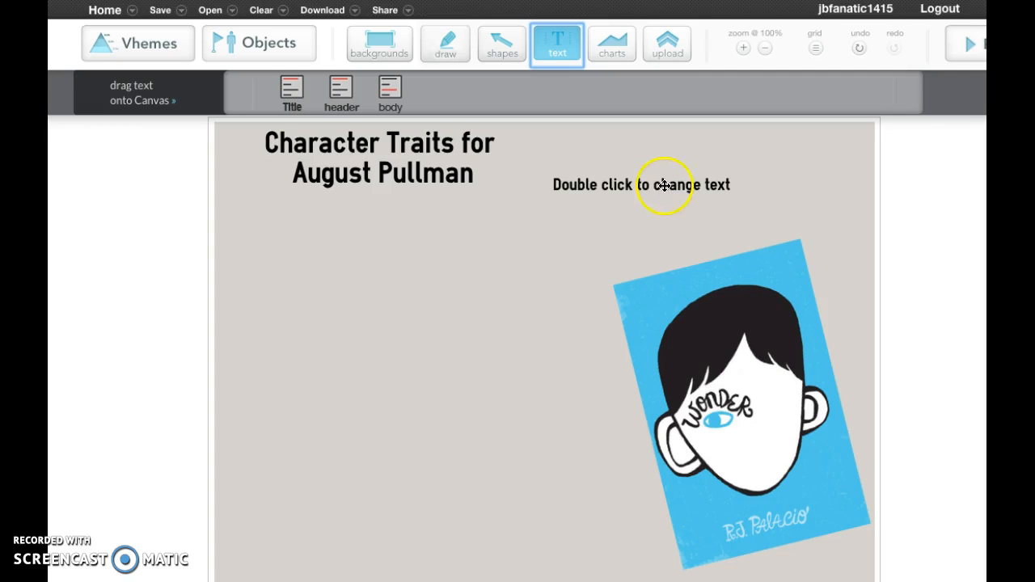
# Open the header above the book cover for editing and clear all of its placeholder text.
pyautogui.click(738, 189)
pyautogui.click(738, 189)
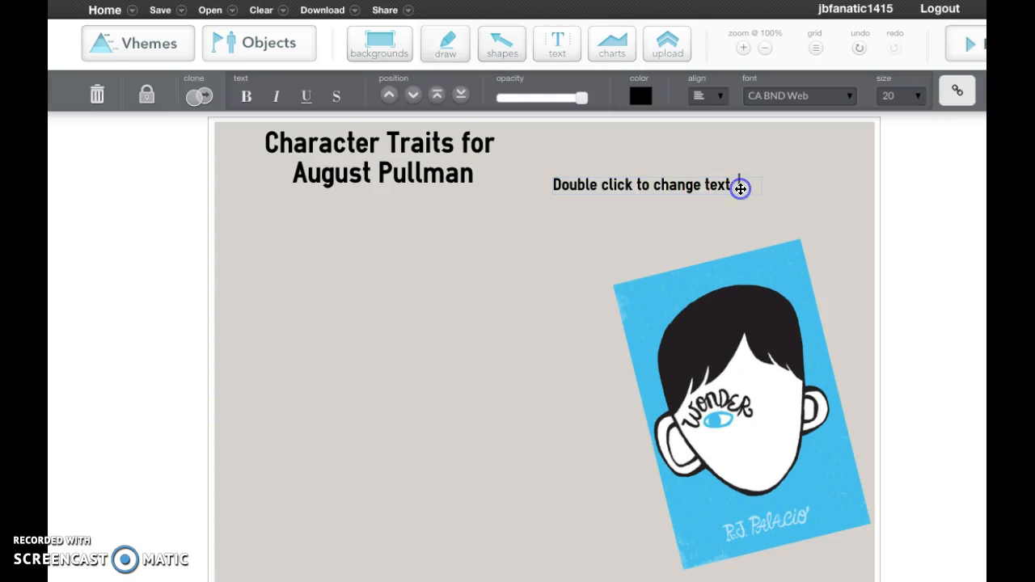
pyautogui.press('BackSpace')
pyautogui.press('BackSpace')
pyautogui.press('BackSpace')
pyautogui.press('BackSpace')
pyautogui.press('BackSpace')
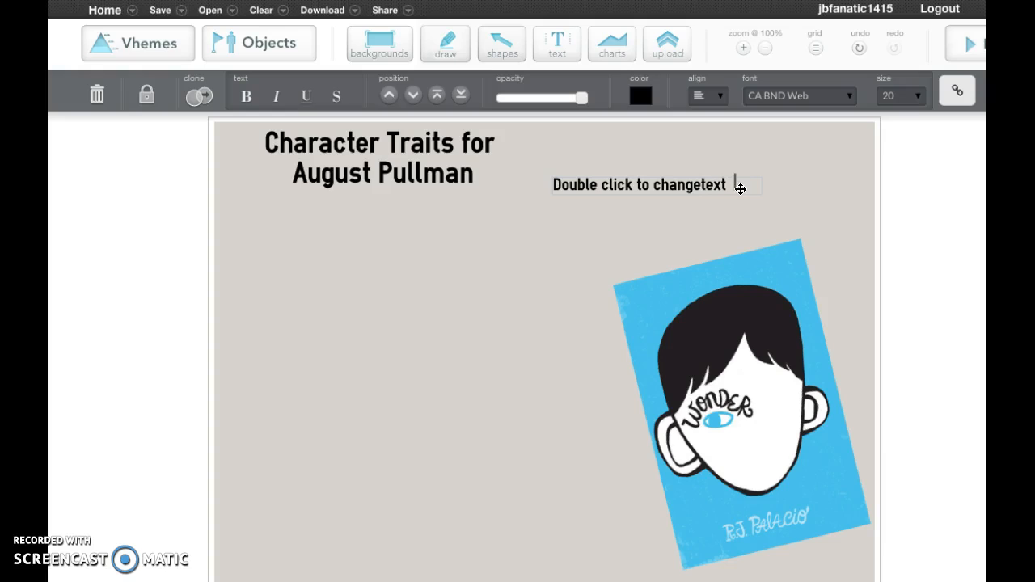
pyautogui.click(701, 186)
pyautogui.press('BackSpace')
pyautogui.press('BackSpace')
pyautogui.press('BackSpace')
pyautogui.press('BackSpace')
pyautogui.press('BackSpace')
pyautogui.press('BackSpace')
pyautogui.press('BackSpace')
pyautogui.press('BackSpace')
pyautogui.press('BackSpace')
pyautogui.press('BackSpace')
pyautogui.press('BackSpace')
pyautogui.press('BackSpace')
pyautogui.press('BackSpace')
pyautogui.press('BackSpace')
pyautogui.press('BackSpace')
pyautogui.press('BackSpace')
pyautogui.press('BackSpace')
pyautogui.press('BackSpace')
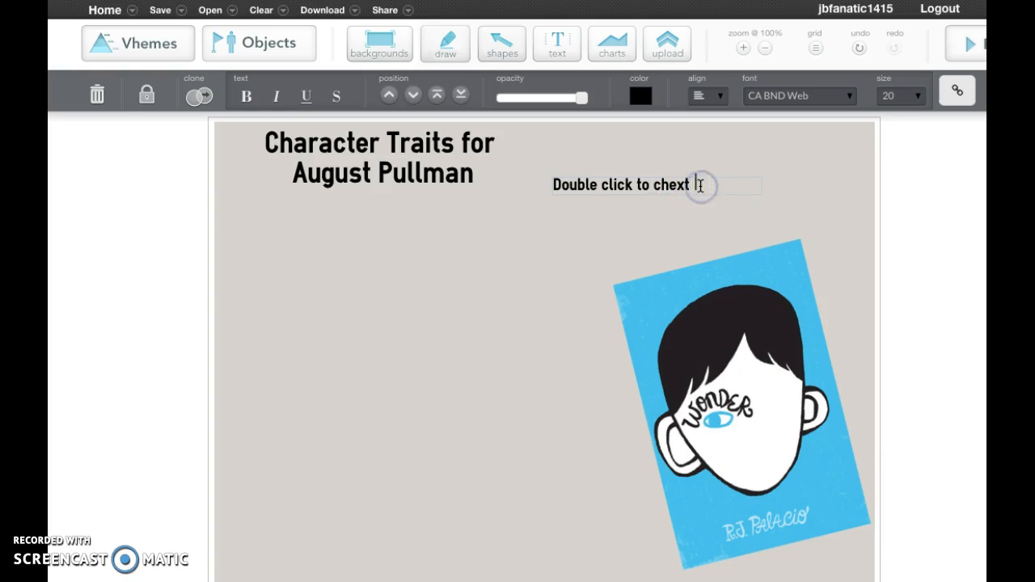
pyautogui.press('BackSpace')
pyautogui.click(607, 187)
pyautogui.press('BackSpace')
pyautogui.press('BackSpace')
pyautogui.press('BackSpace')
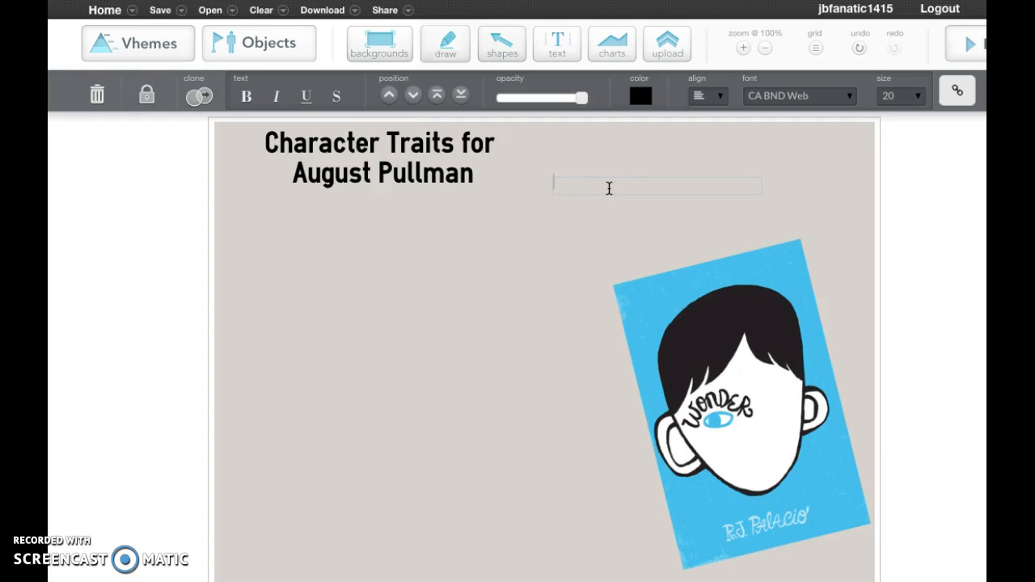
# Write the quote "You can't fit in when you were born to stand out." in the emptied header, including the quotation marks.
pyautogui.write('(')
pyautogui.press('BackSpace')
pyautogui.write('"You can')
pyautogui.press('BackSpace')
pyautogui.write("'t fo")
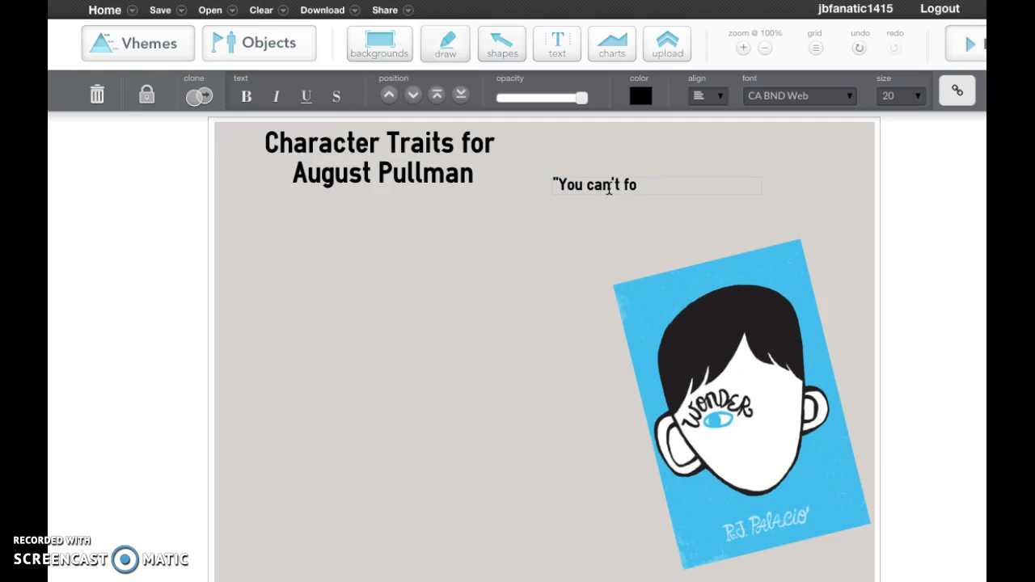
pyautogui.press('BackSpace')
pyautogui.write('it in when you were born ')
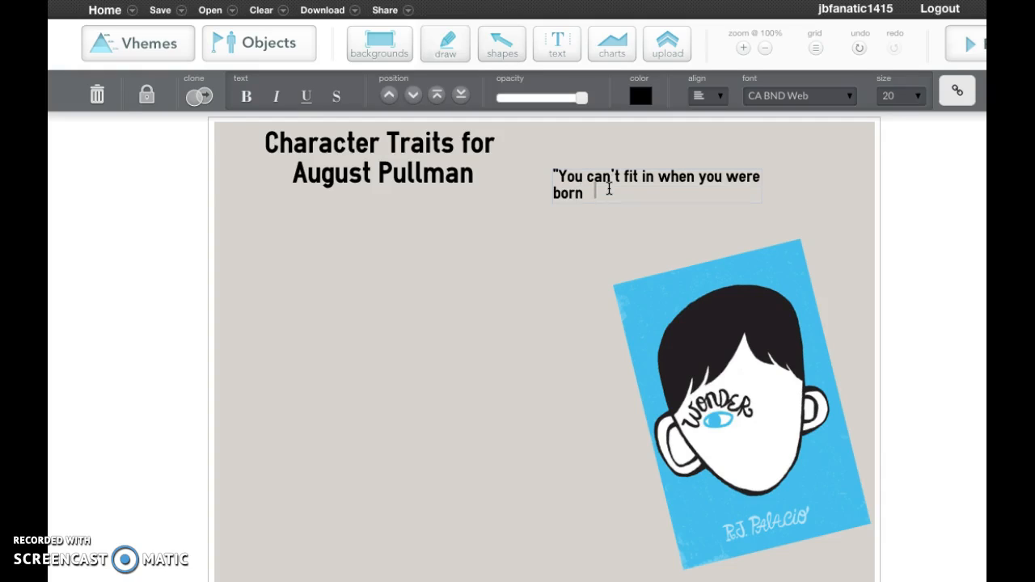
pyautogui.write('to st and out')
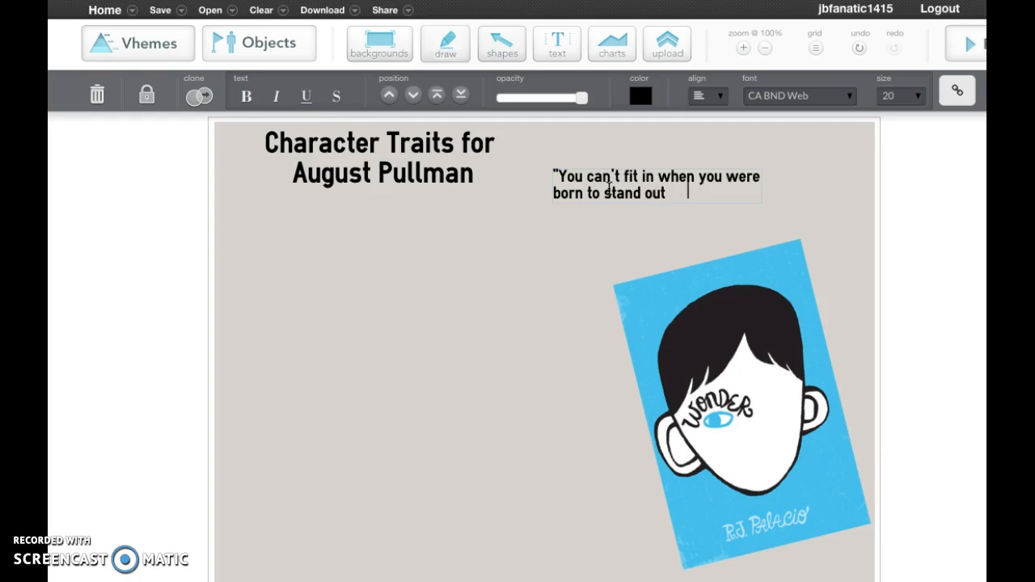
pyautogui.write('." _')
# Add the attribution "- R.J. Palacio" after the quote and finish editing the text.
pyautogui.press('BackSpace')
pyautogui.write('- R/')
pyautogui.press('BackSpace')
pyautogui.write('.J. Palacio')
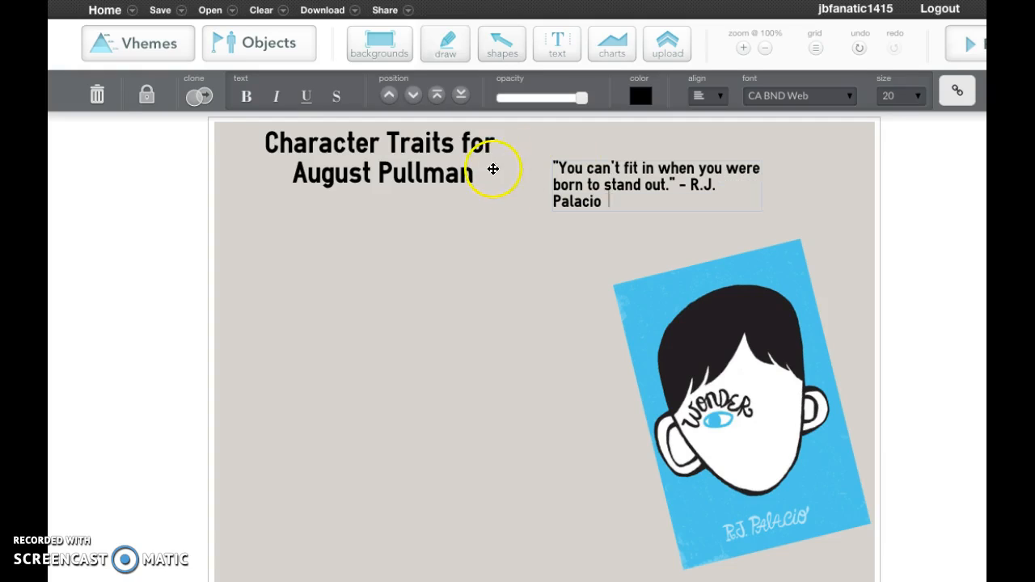
pyautogui.click(566, 248)
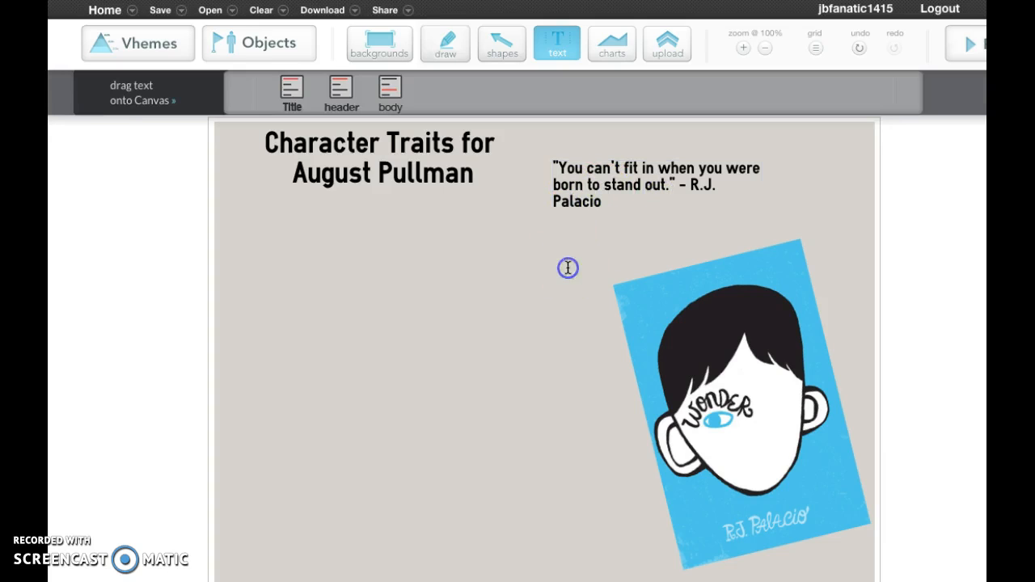
# Tilt the quote to match the book cover's angle, place it just above the cover and color it dark blue.
pyautogui.moveTo(587, 202); pyautogui.dragTo(619, 213)
pyautogui.moveTo(693, 139); pyautogui.dragTo(674, 134)
pyautogui.moveTo(719, 206); pyautogui.dragTo(716, 232)
pyautogui.click(640, 95)
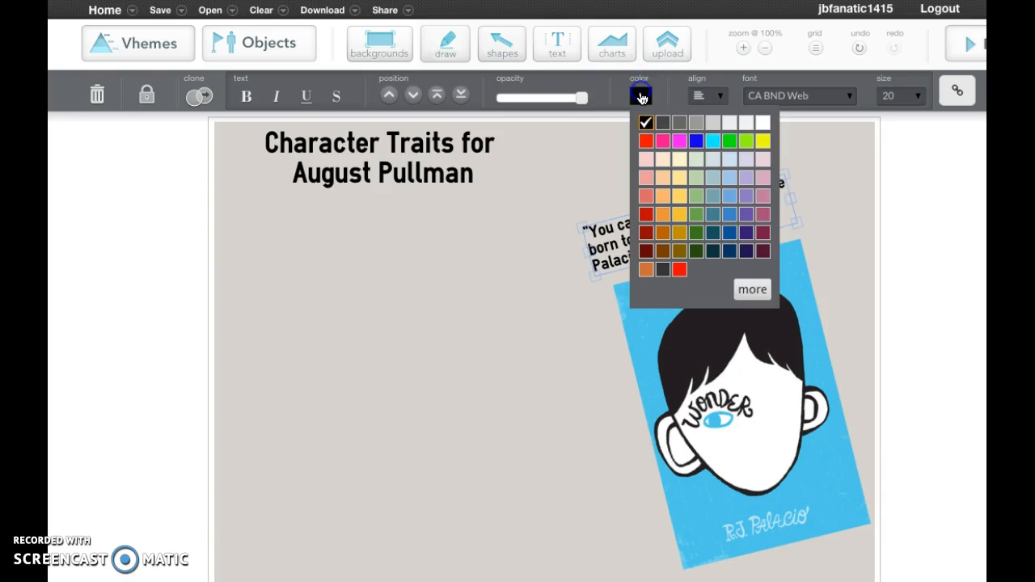
pyautogui.click(730, 233)
pyautogui.click(848, 272)
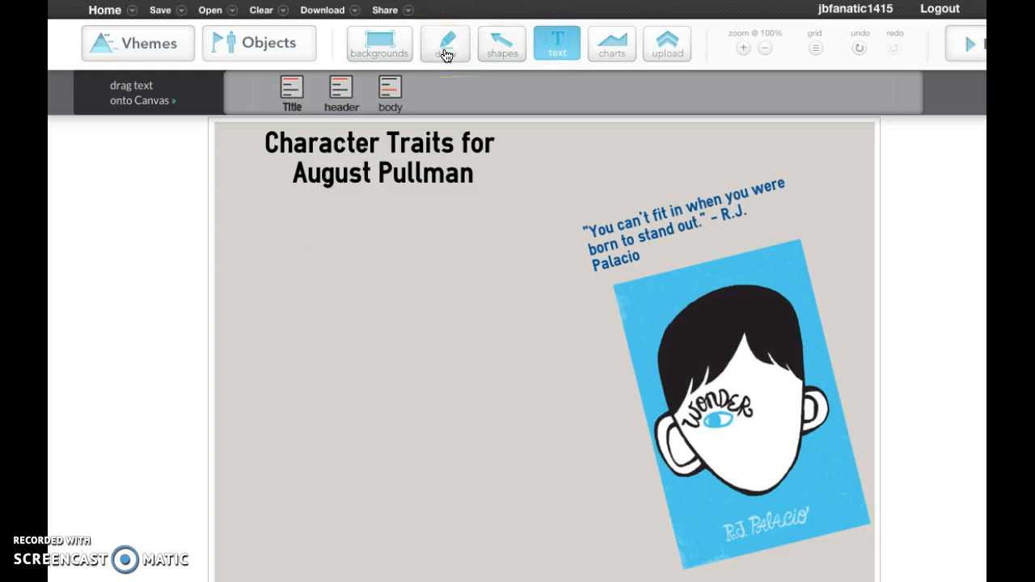
# Look through the available drawing lines and the pages of the shape library.
pyautogui.click(445, 48)
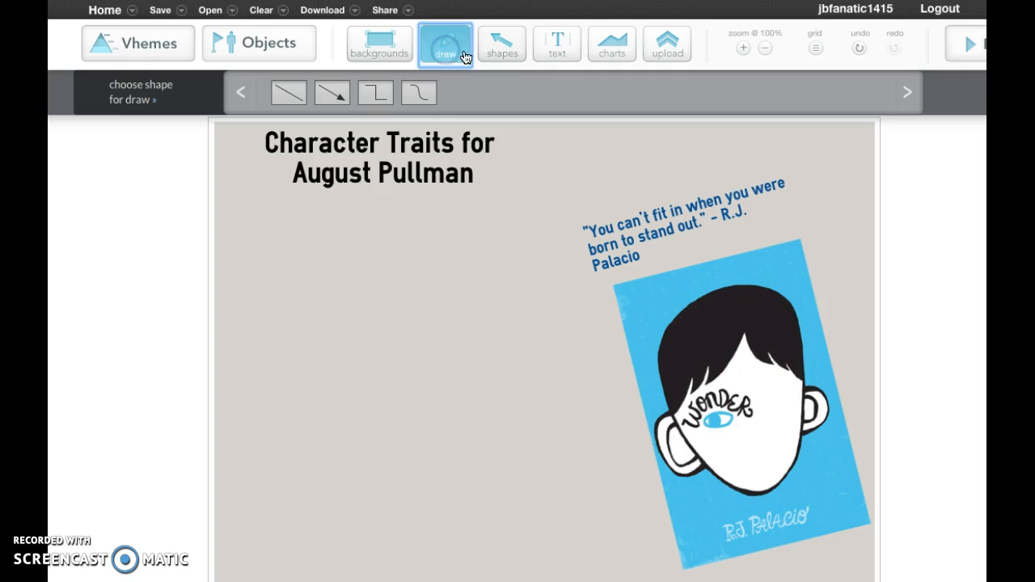
pyautogui.click(519, 55)
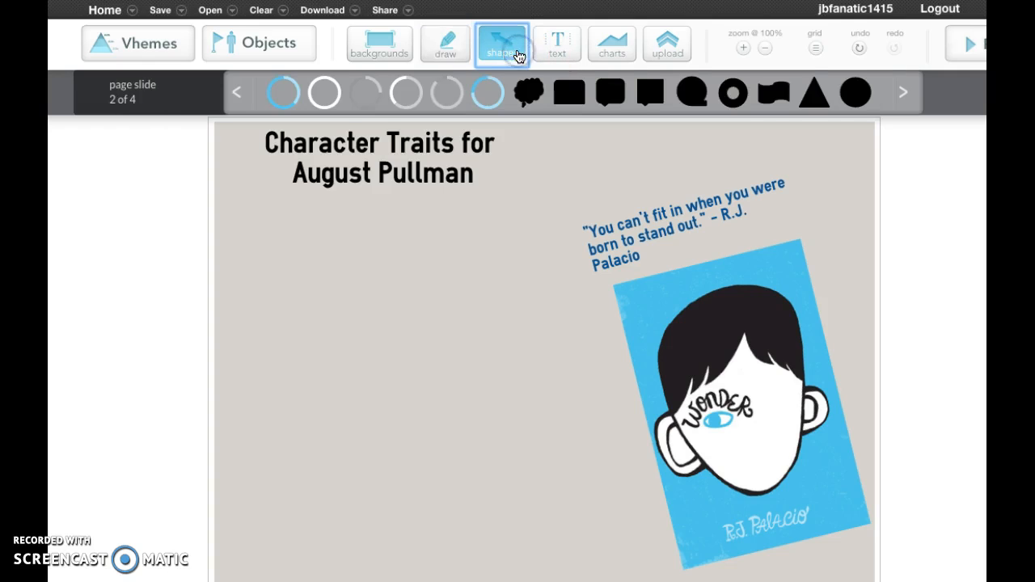
pyautogui.click(239, 92)
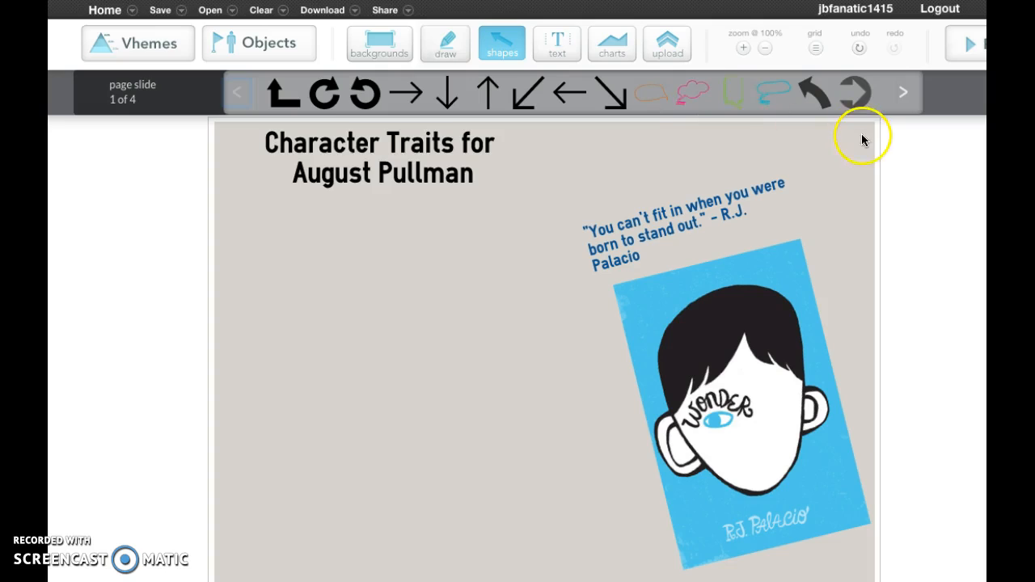
pyautogui.click(903, 93)
pyautogui.click(903, 93)
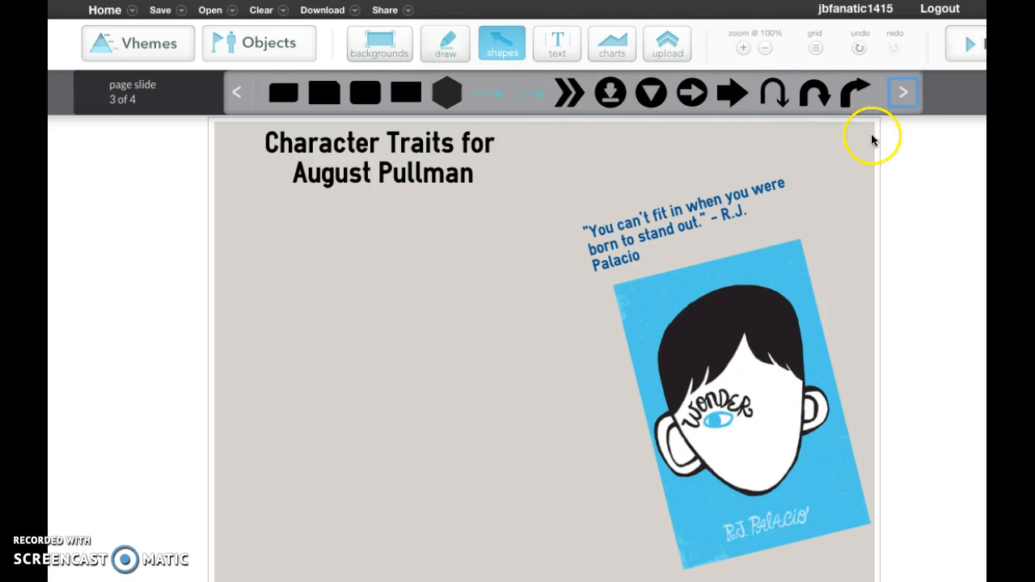
pyautogui.click(904, 92)
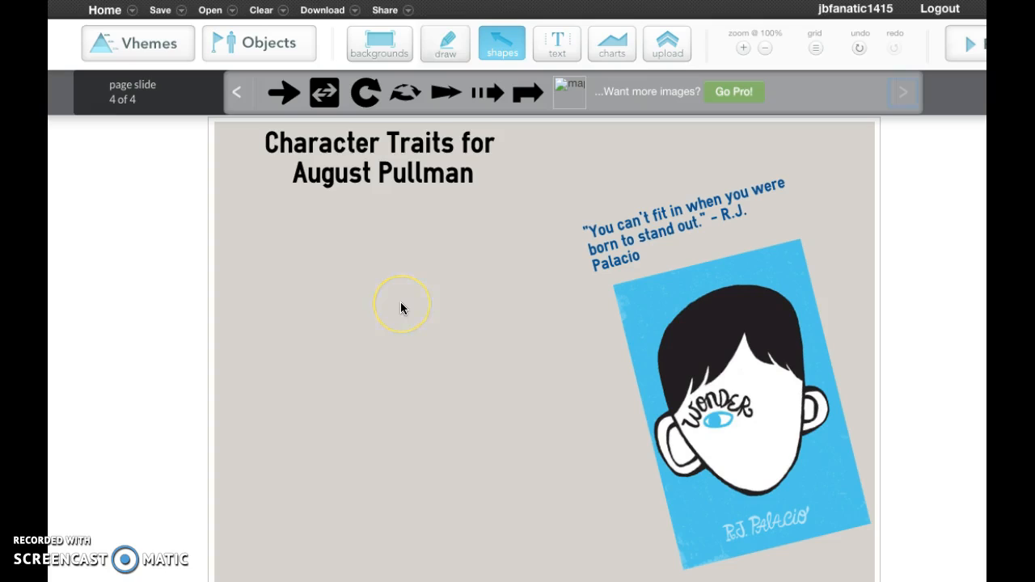
pyautogui.click(350, 252)
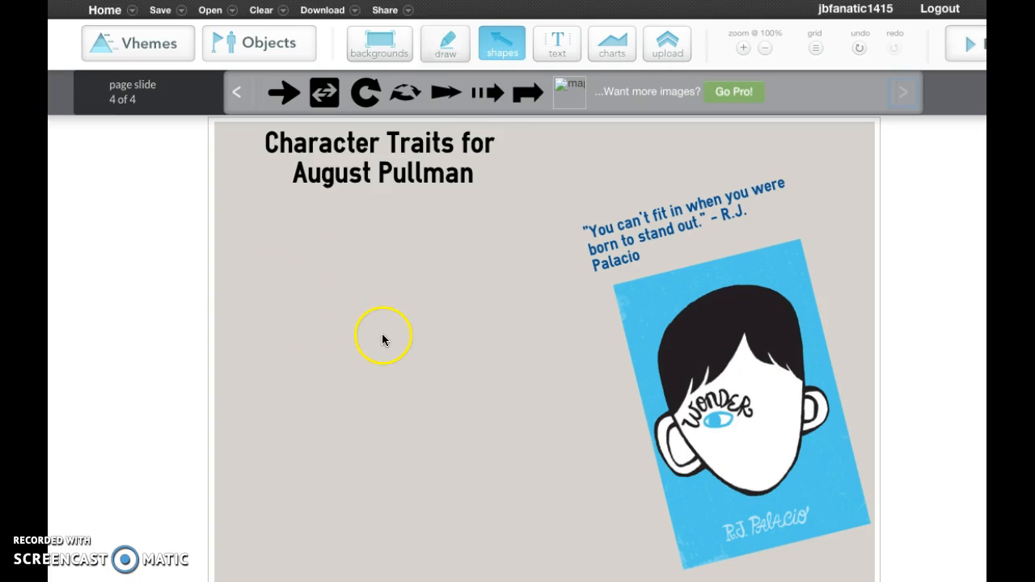
# Place the first two-tone blue ring shape on the left side of the canvas, below the title.
pyautogui.click(237, 90)
pyautogui.click(237, 90)
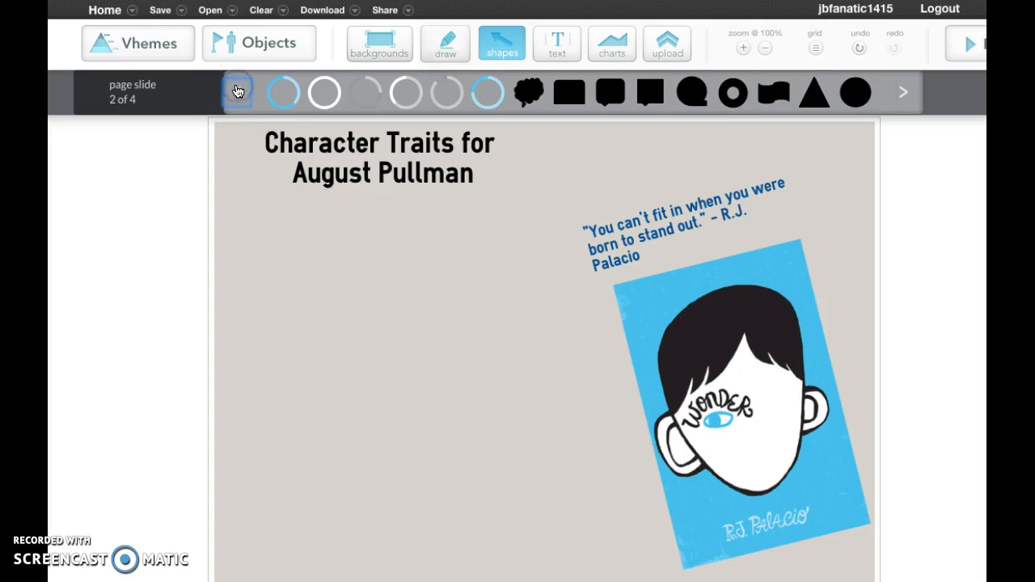
pyautogui.moveTo(286, 92); pyautogui.dragTo(344, 305)
pyautogui.moveTo(279, 283); pyautogui.dragTo(294, 302)
# Add a header text block over the blue ring and replace its placeholder text with "Kind".
pyautogui.click(555, 46)
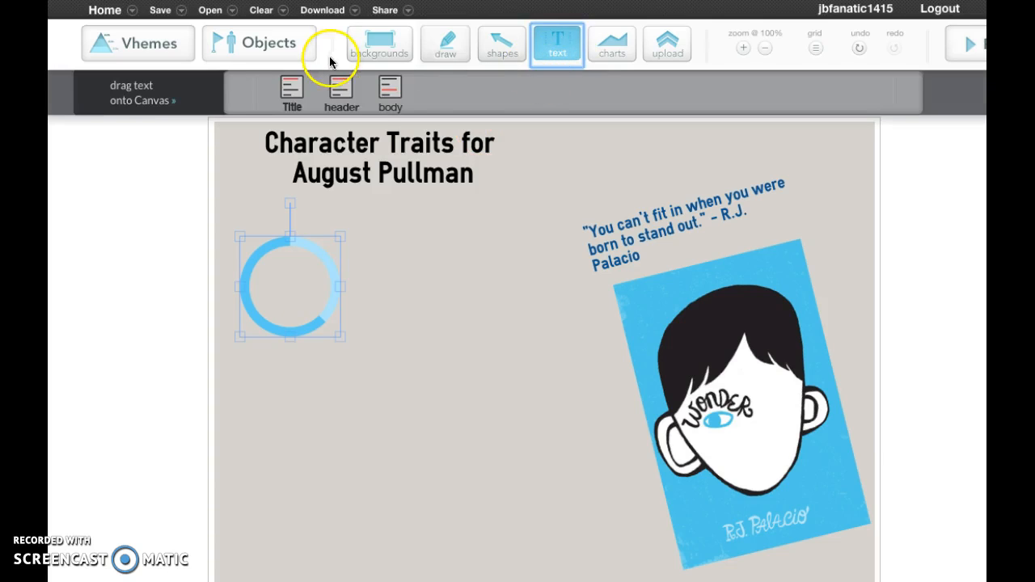
pyautogui.moveTo(343, 81); pyautogui.dragTo(285, 281)
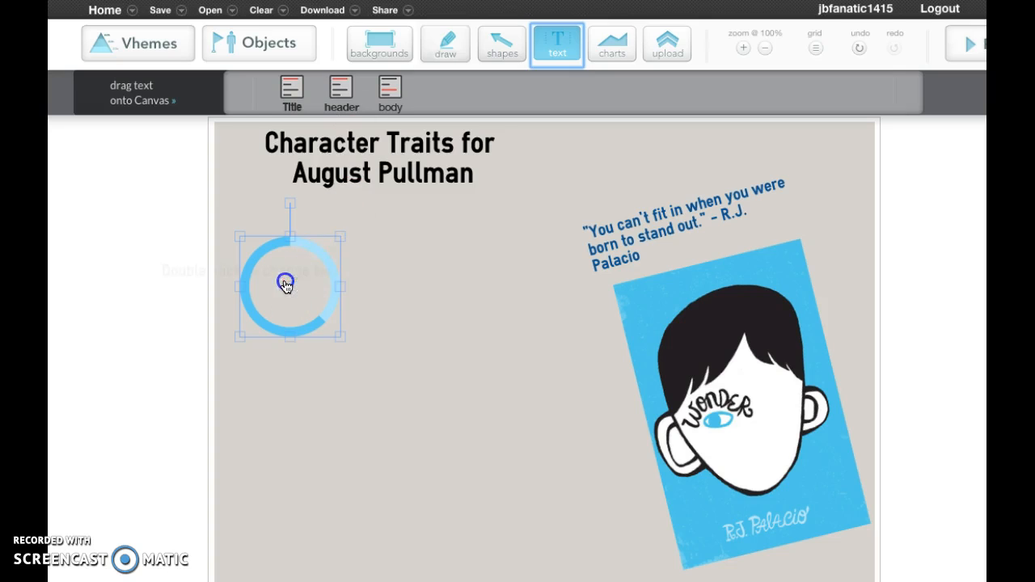
pyautogui.doubleClick(350, 270)
pyautogui.press('BackSpace')
pyautogui.press('BackSpace')
pyautogui.press('BackSpace')
pyautogui.press('BackSpace')
pyautogui.press('BackSpace')
pyautogui.press('BackSpace')
pyautogui.press('BackSpace')
pyautogui.press('BackSpace')
pyautogui.press('BackSpace')
pyautogui.press('BackSpace')
pyautogui.press('BackSpace')
pyautogui.press('BackSpace')
pyautogui.press('BackSpace')
pyautogui.press('BackSpace')
pyautogui.press('BackSpace')
pyautogui.press('BackSpace')
pyautogui.press('BackSpace')
pyautogui.press('BackSpace')
pyautogui.press('BackSpace')
pyautogui.press('BackSpace')
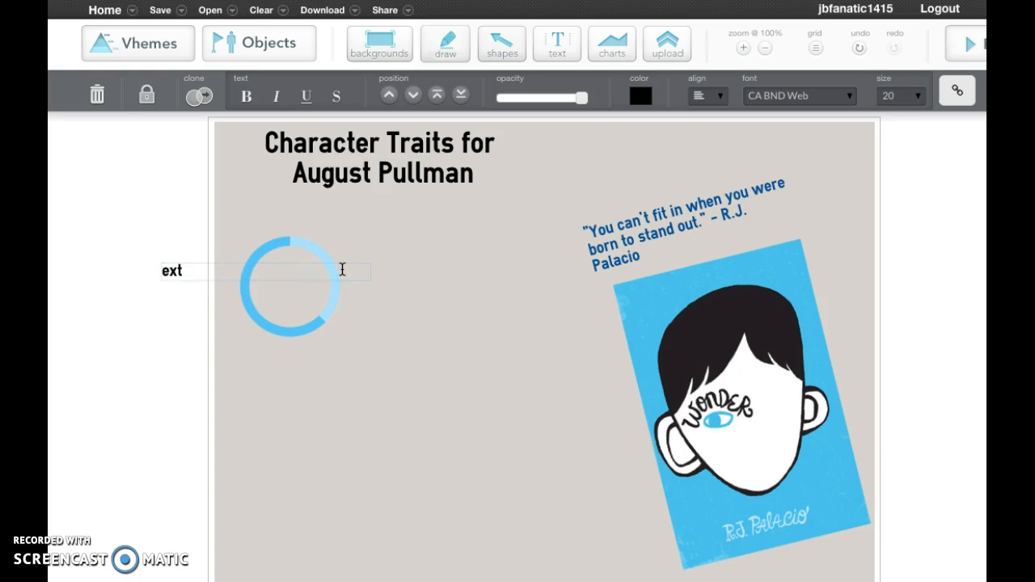
pyautogui.click(192, 271)
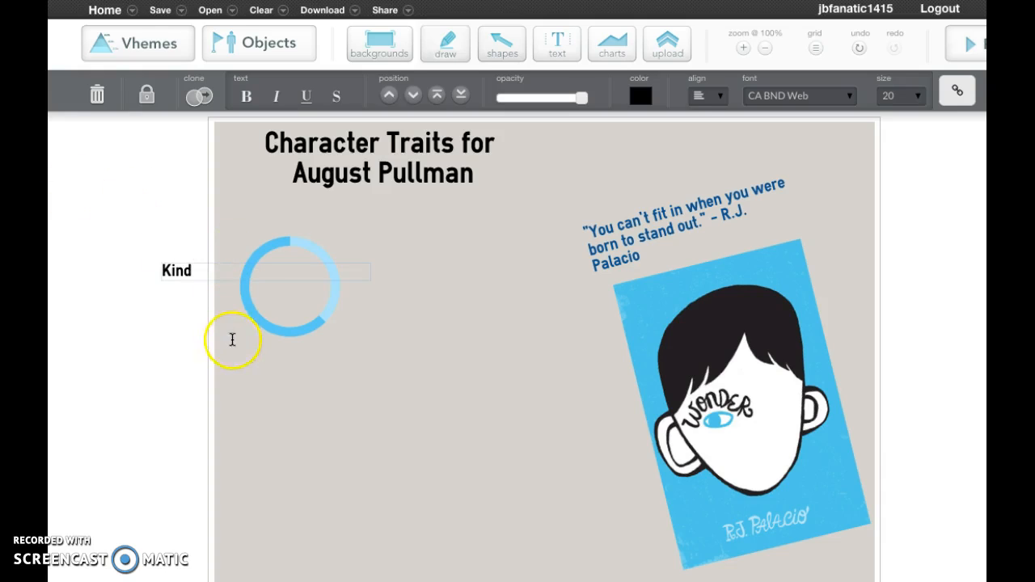
pyautogui.click(231, 340)
# Move the "Kind" text into the center of the blue ring and deselect it.
pyautogui.moveTo(186, 270); pyautogui.dragTo(293, 280)
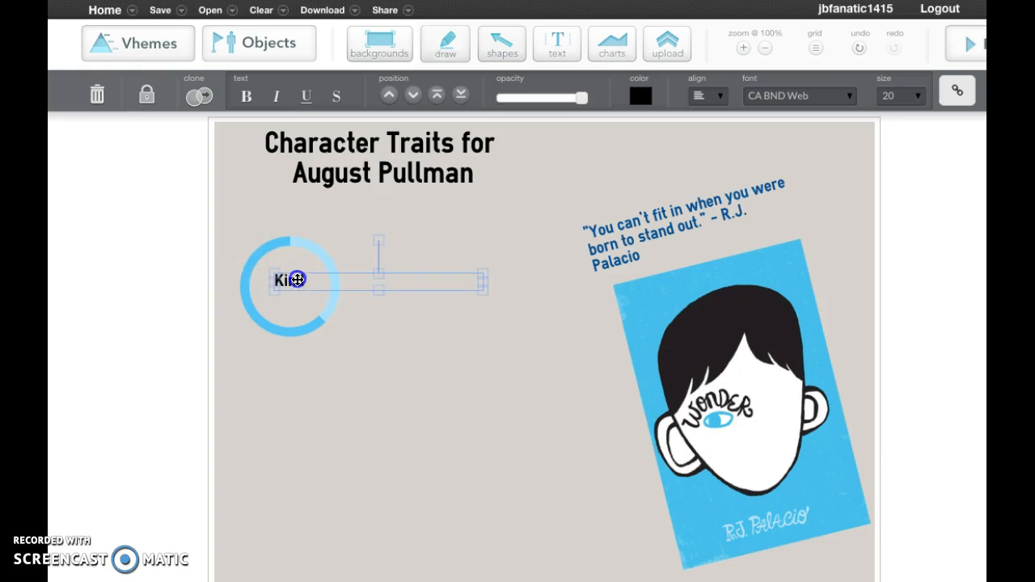
pyautogui.click(317, 357)
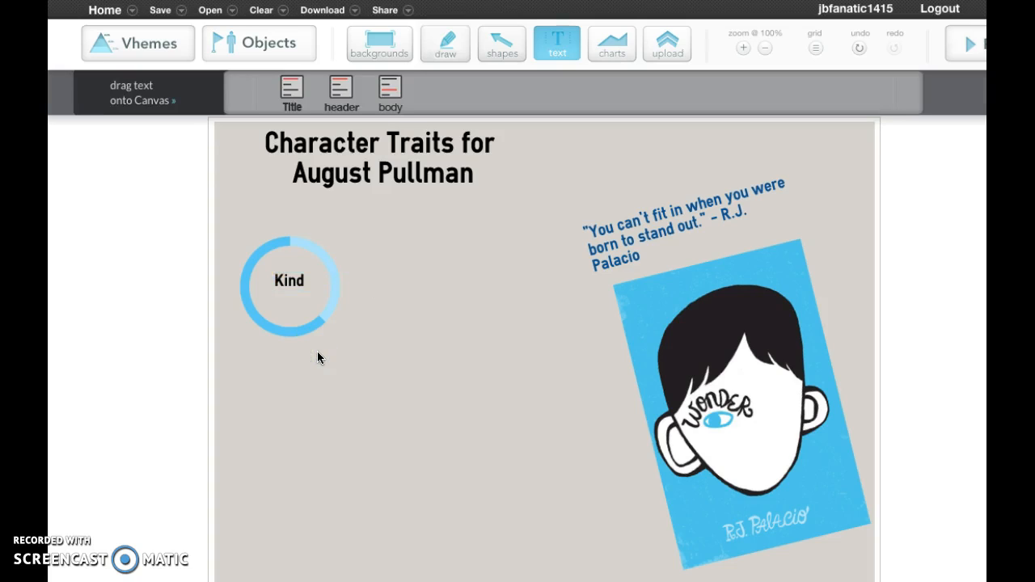
pyautogui.click(351, 318)
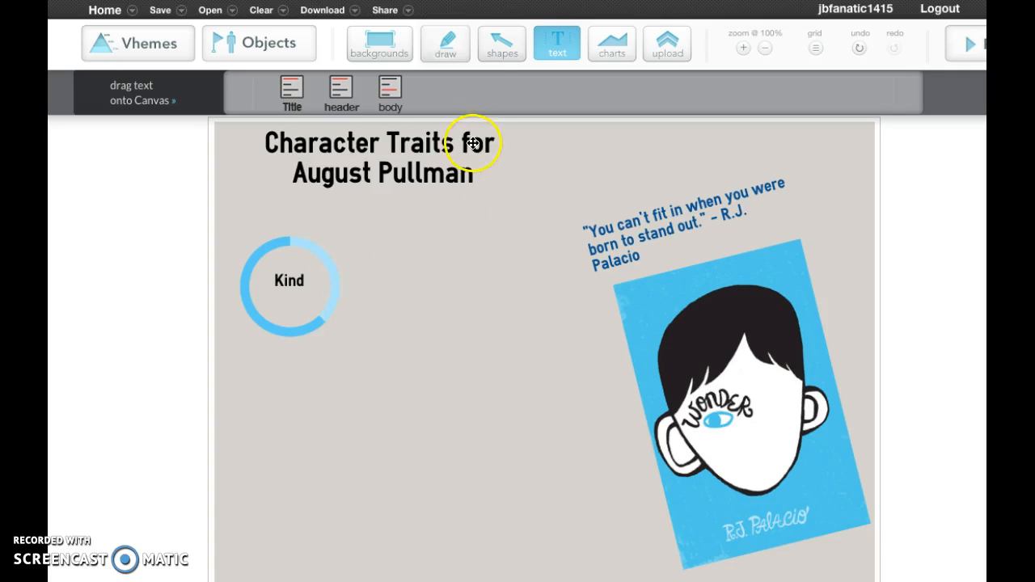
# Place the blue ring with a dark quarter segment between the "Kind" ring and the book cover, slightly lower on the canvas.
pyautogui.click(503, 48)
pyautogui.click(490, 94)
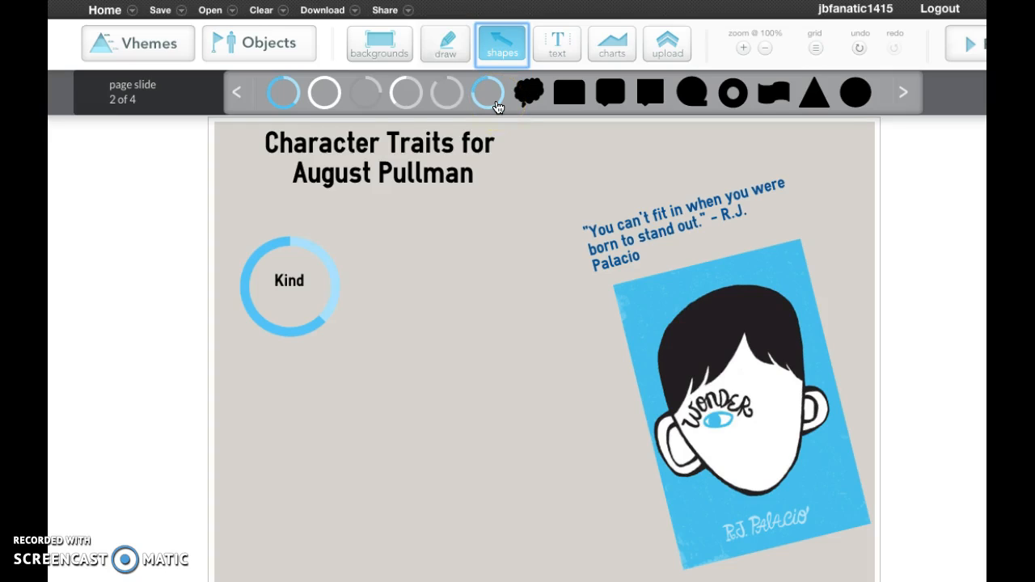
pyautogui.moveTo(497, 107); pyautogui.dragTo(593, 426)
pyautogui.click(508, 384)
pyautogui.click(504, 384)
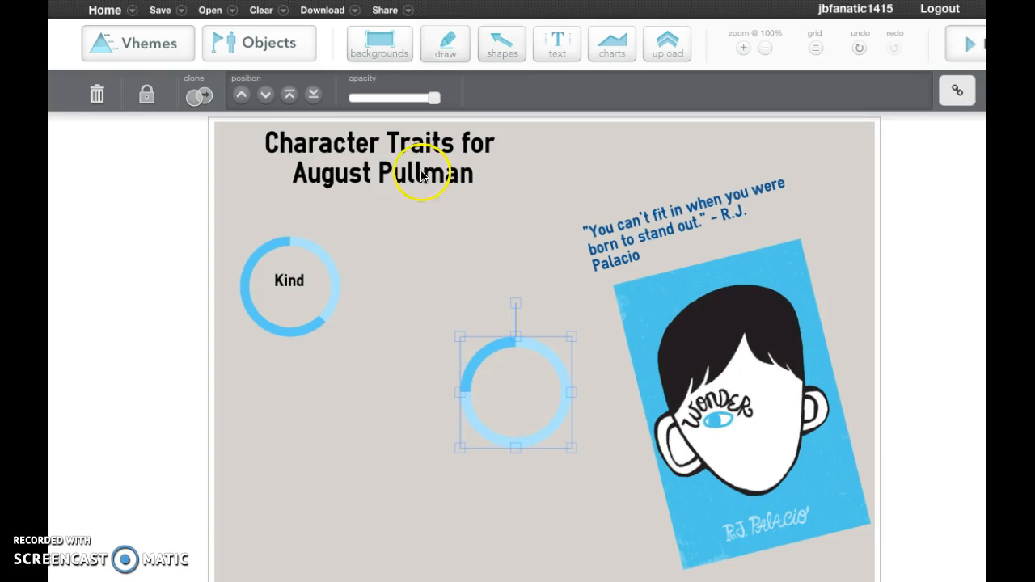
# Add a body text block reading "Uncertain" and center it inside the second ring.
pyautogui.click(558, 45)
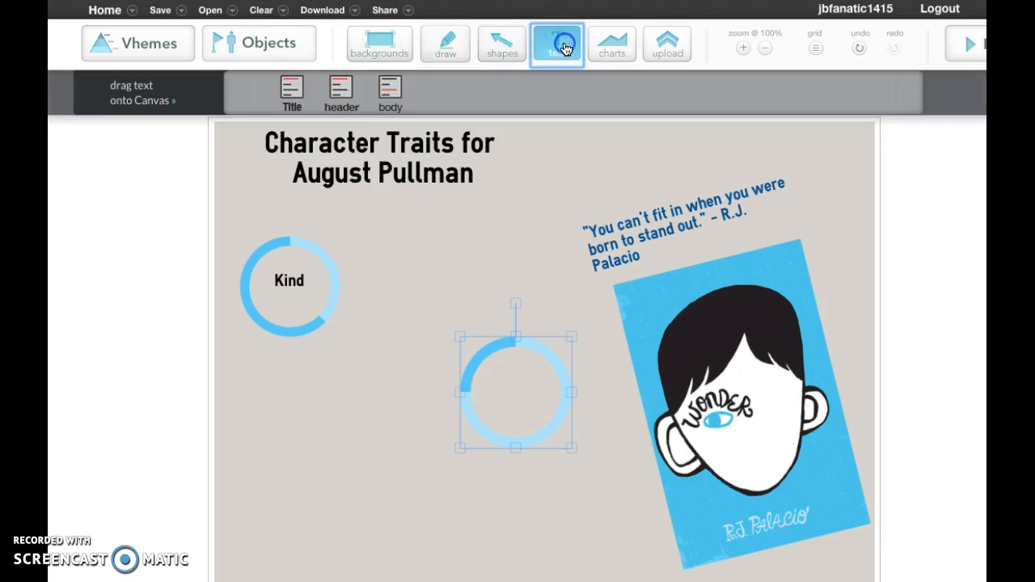
pyautogui.moveTo(393, 97); pyautogui.dragTo(513, 383)
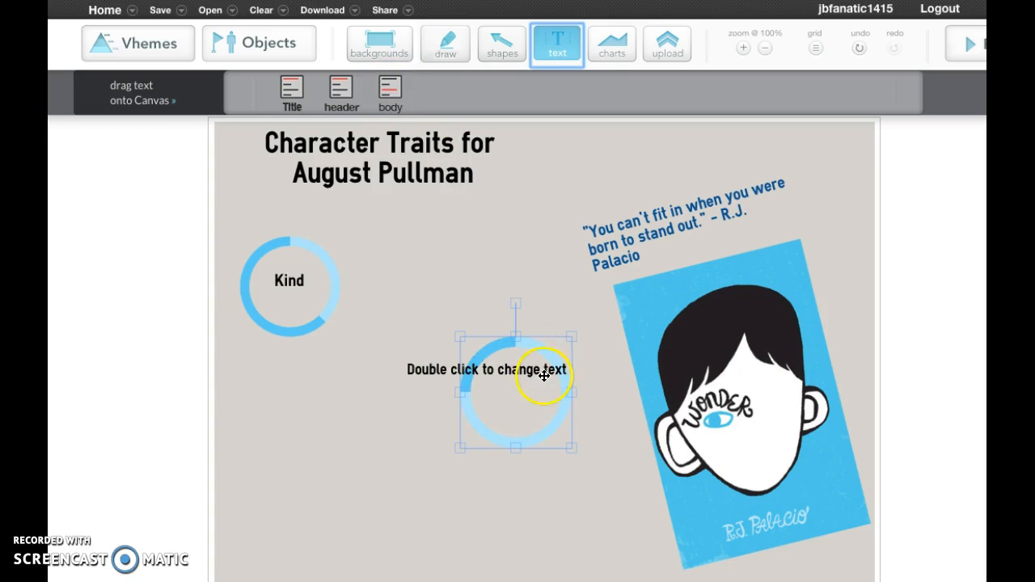
pyautogui.click(542, 372)
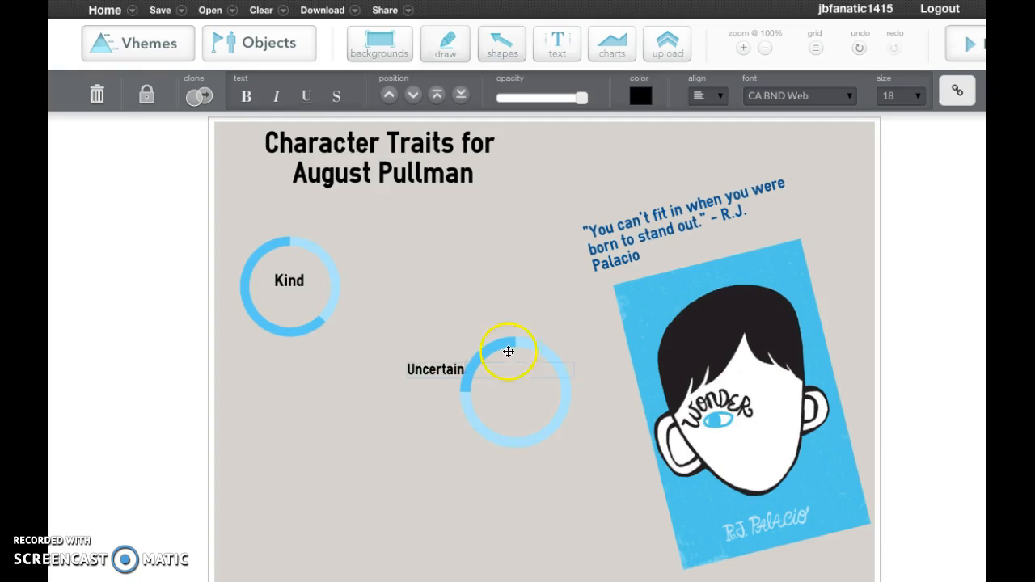
pyautogui.click(510, 403)
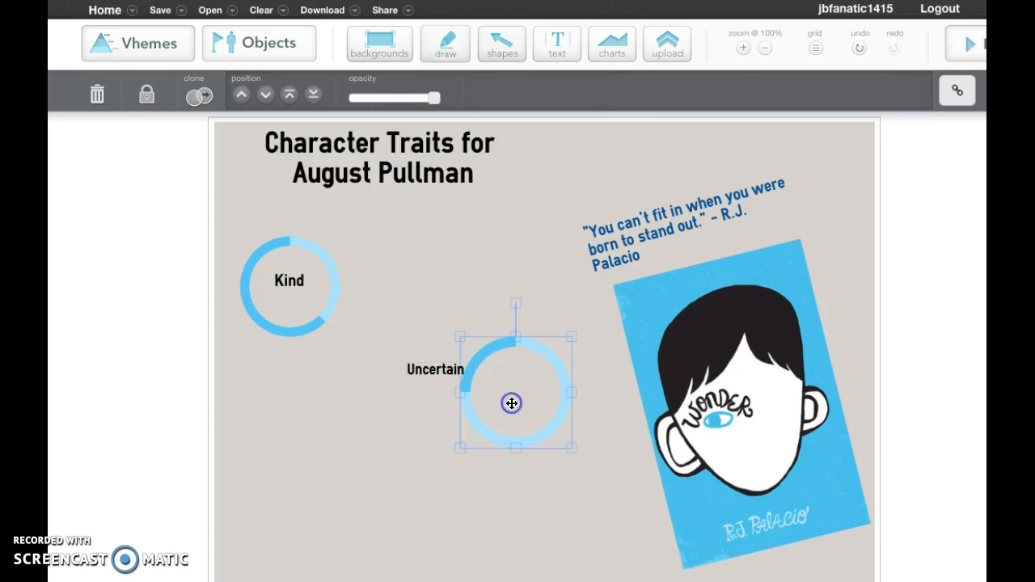
pyautogui.moveTo(418, 369); pyautogui.dragTo(507, 388)
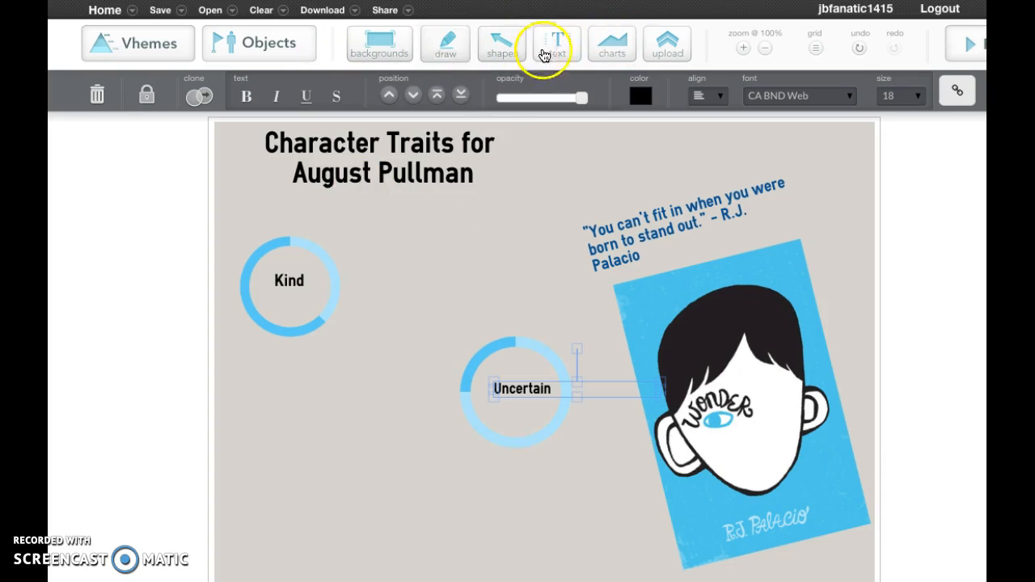
# Bring up the shape library again to pick another shape.
pyautogui.click(518, 45)
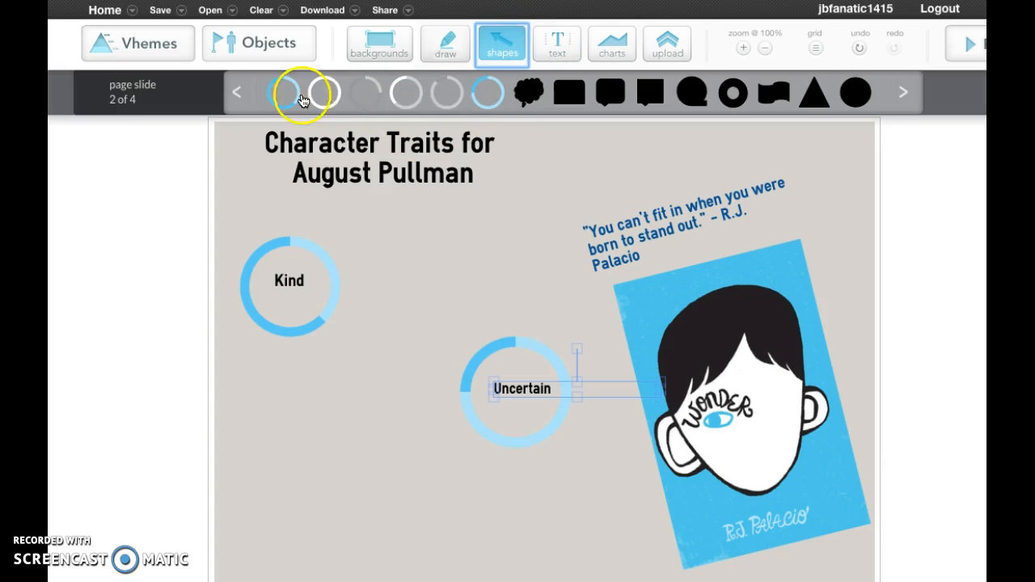